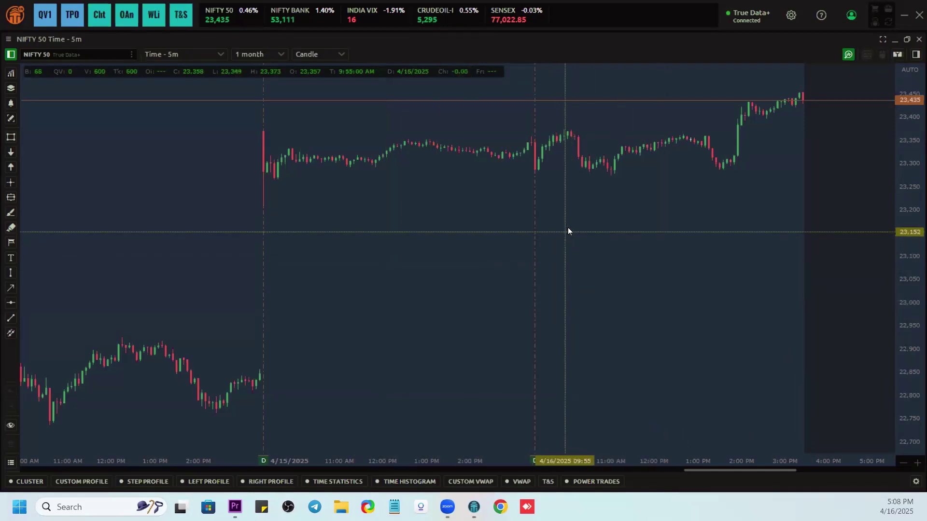
Step: Change the NIFTY 50 chart's time period to 1 minute, keeping the one-month range
drag(586, 137, 442, 176)
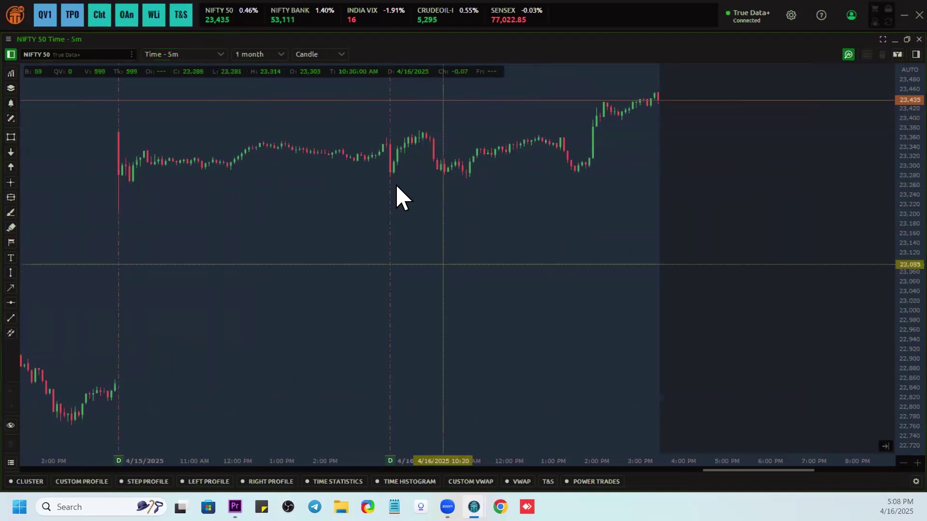
drag(610, 157, 299, 235)
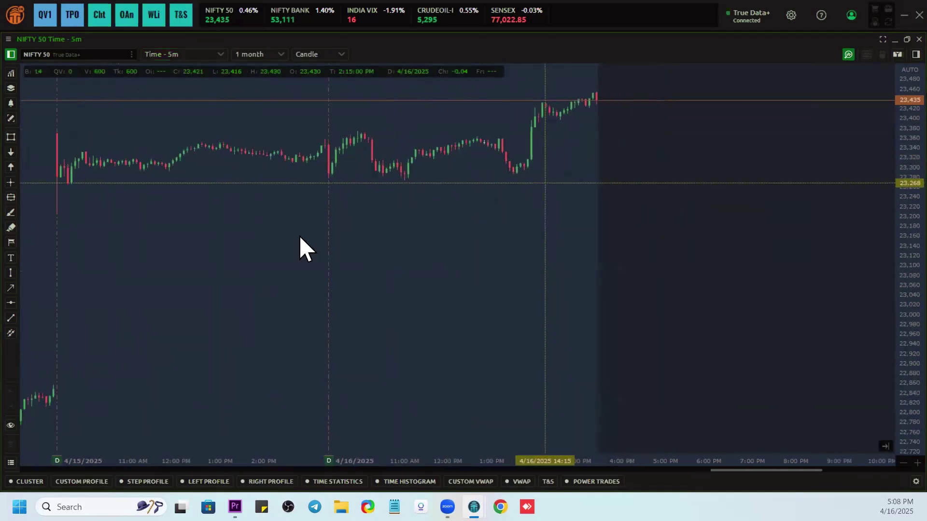
drag(907, 223, 909, 263)
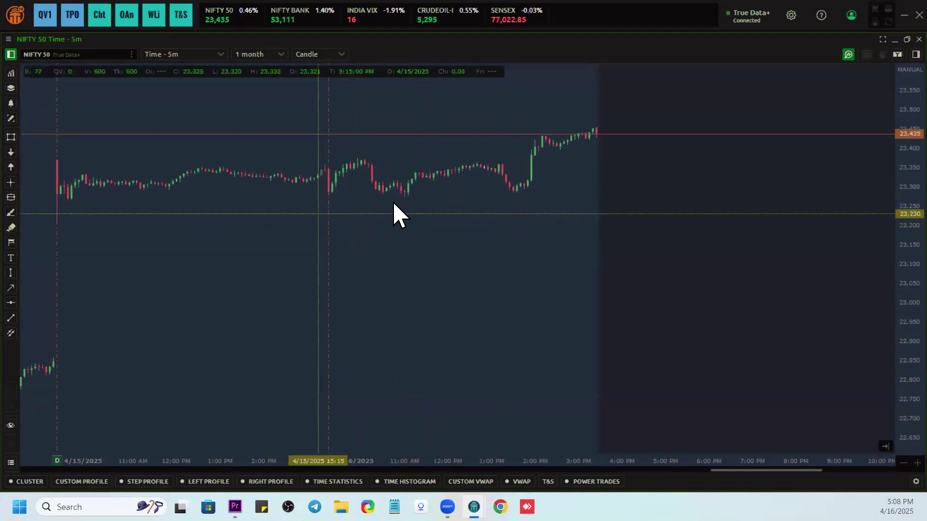
click(194, 54)
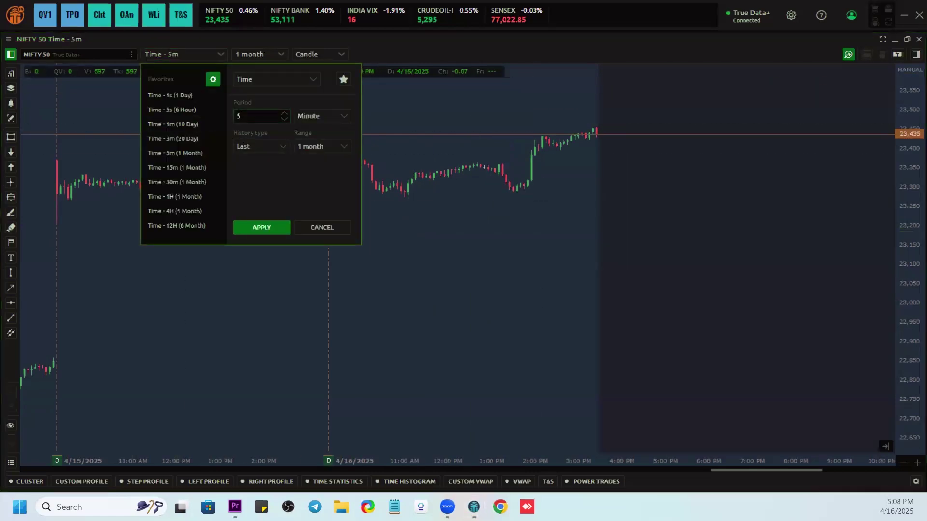
text(1)
click(270, 226)
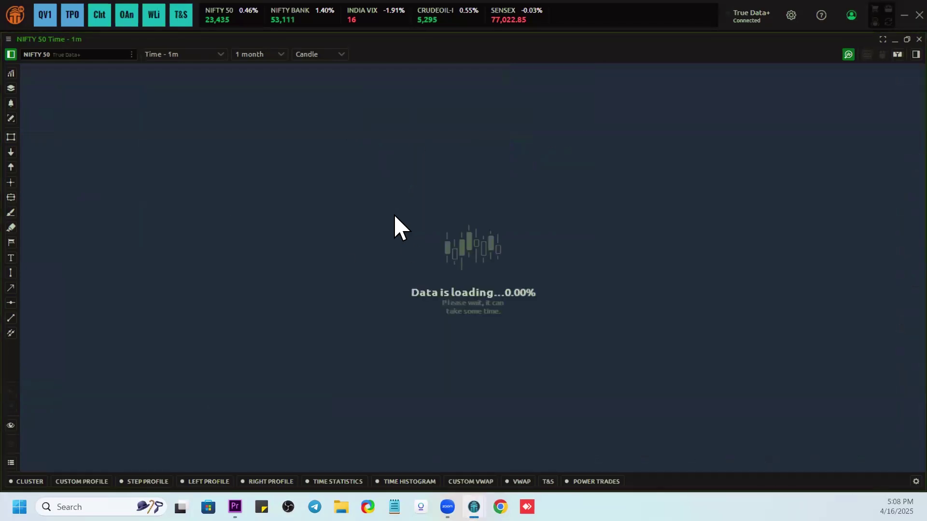
Step: Add the ODX Total Buy Sell Aggregator indicator to the NIFTY 50 one-minute chart
scroll(465, 282, down, 6)
scroll(486, 299, down, 4)
drag(509, 318, 316, 153)
drag(901, 207, 901, 221)
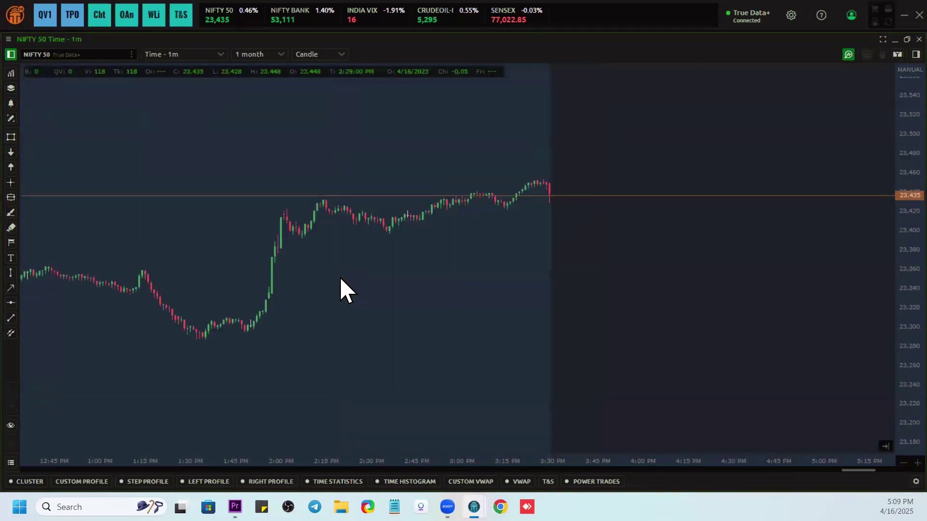
drag(344, 277, 509, 254)
drag(353, 258, 418, 251)
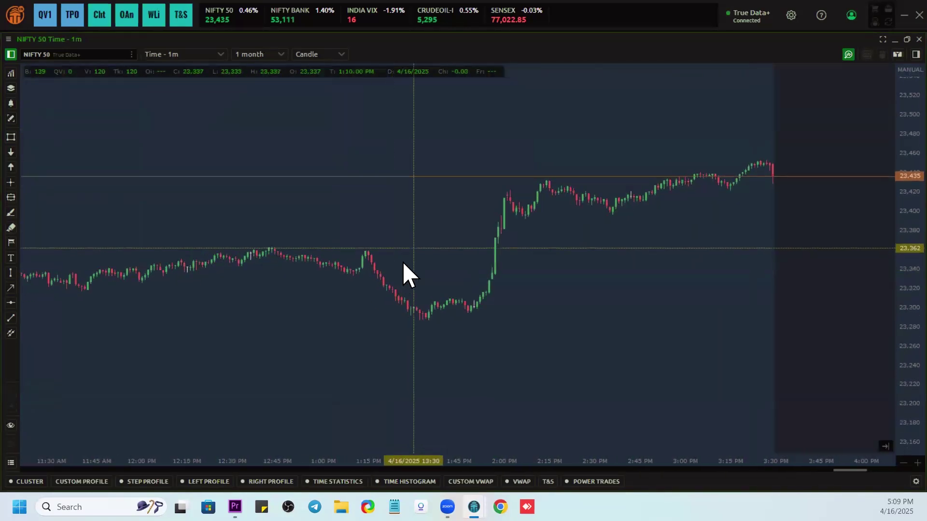
click(11, 73)
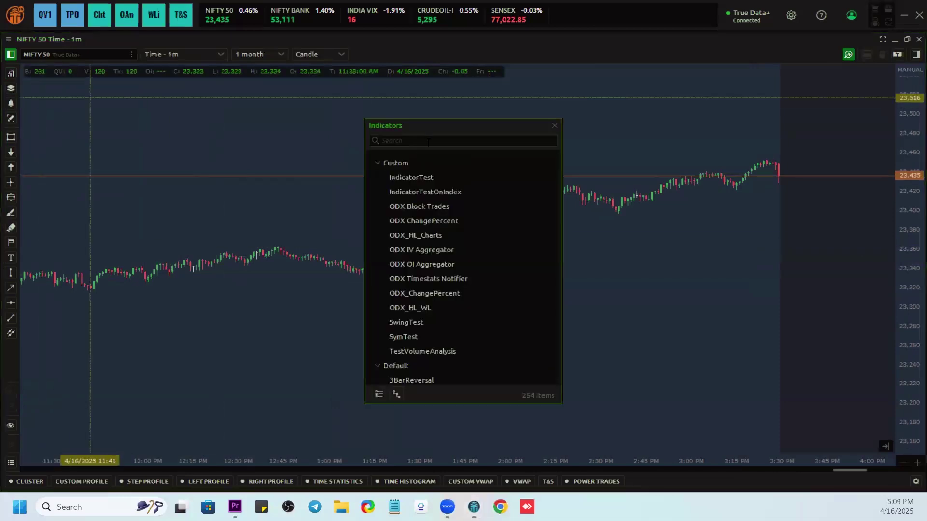
text(odx t)
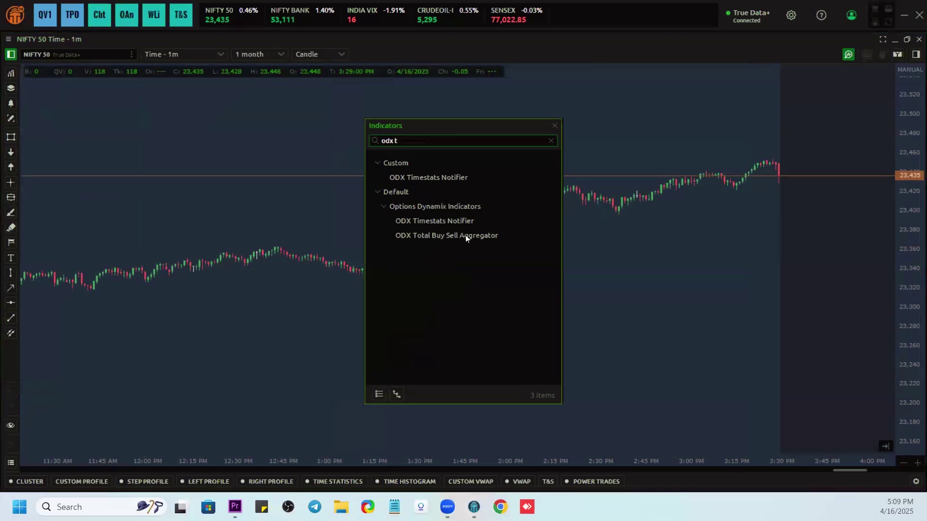
double_click(465, 236)
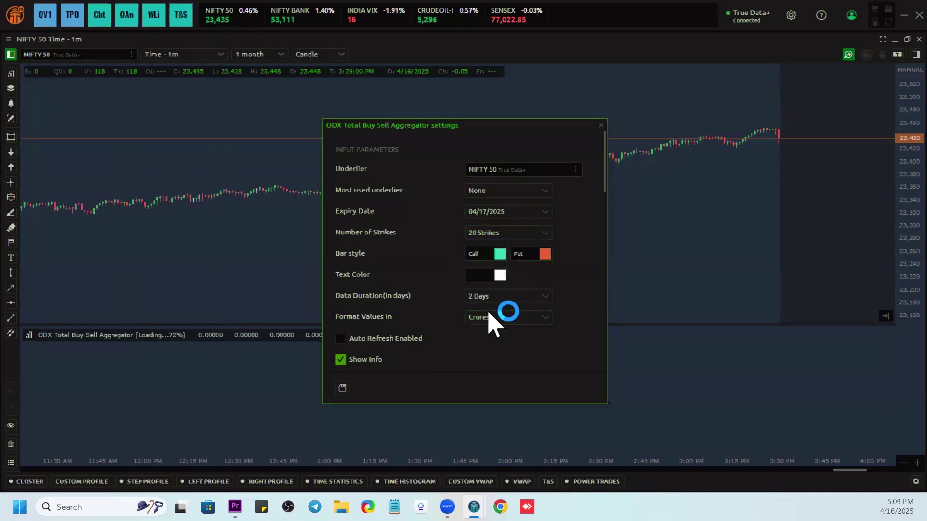
Step: Set the aggregator's data duration to 1 day
scroll(516, 297, down, 2)
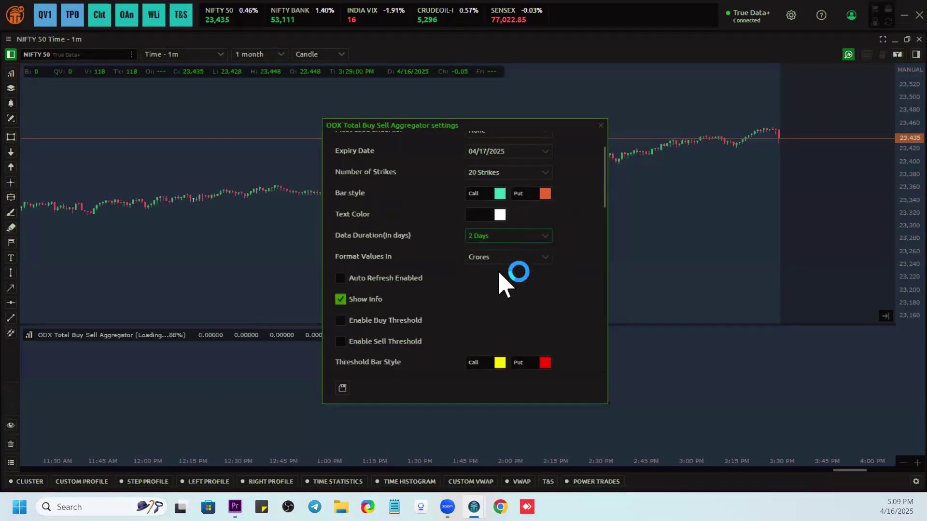
click(502, 236)
click(497, 248)
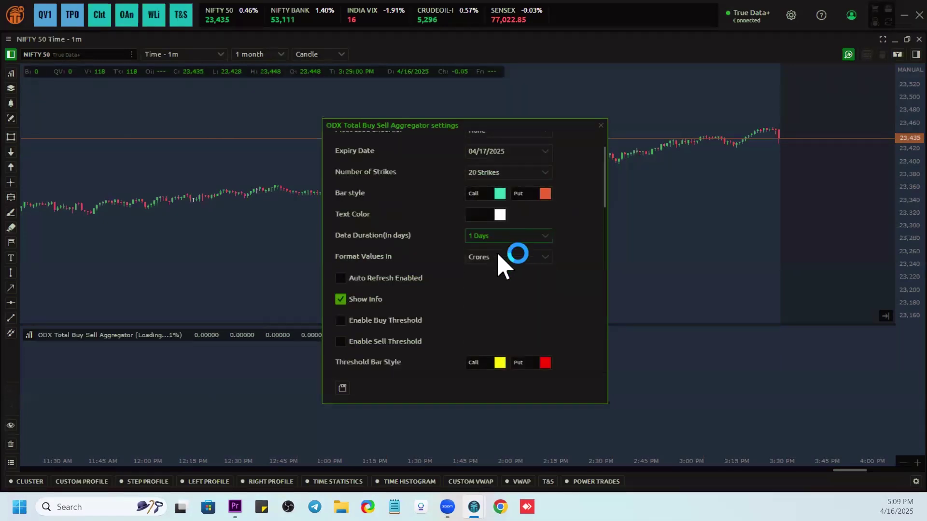
Step: Enable the aggregator's sell threshold and set the selling threshold to 30
scroll(475, 295, down, 2)
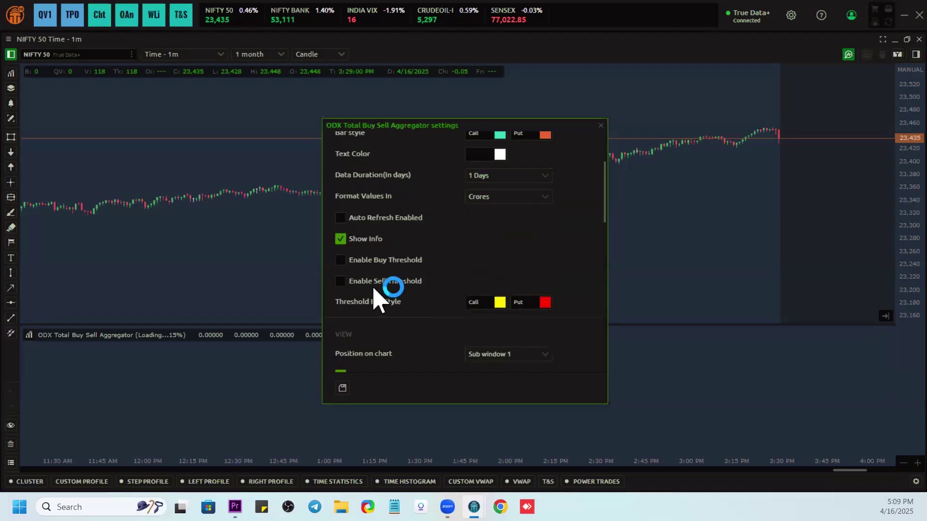
click(364, 283)
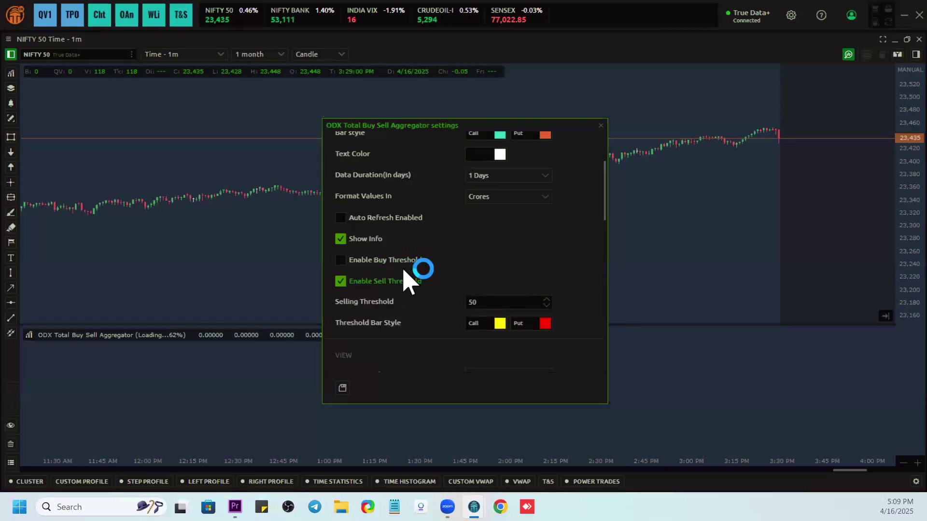
double_click(494, 303)
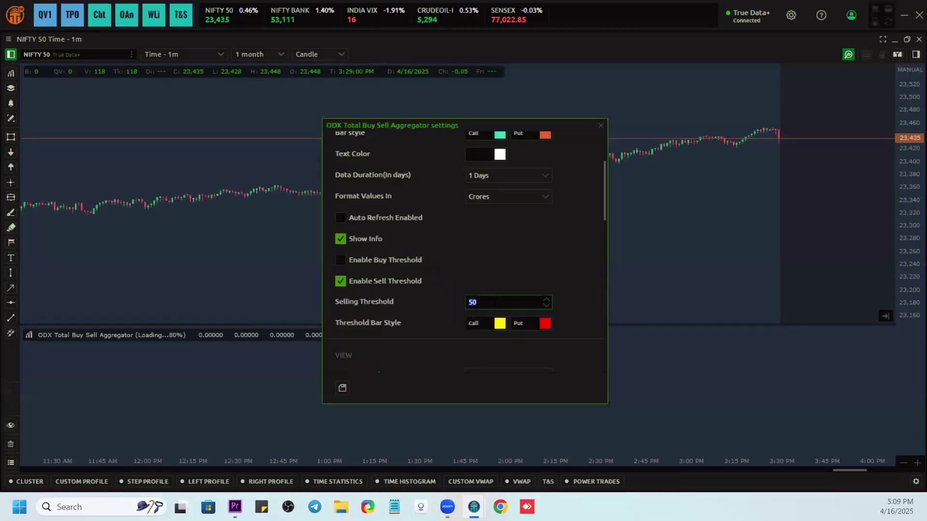
key(BackSpace)
text(30)
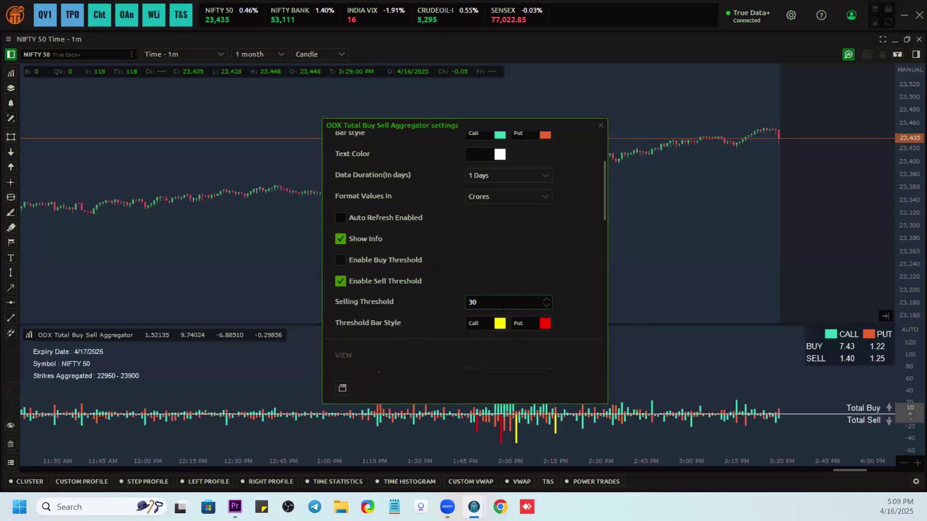
Step: Fade the regular bar style with semi-transparent colours, teal for Call and rgba(235, 96, 47, 0.22) for Put
scroll(518, 273, up, 2)
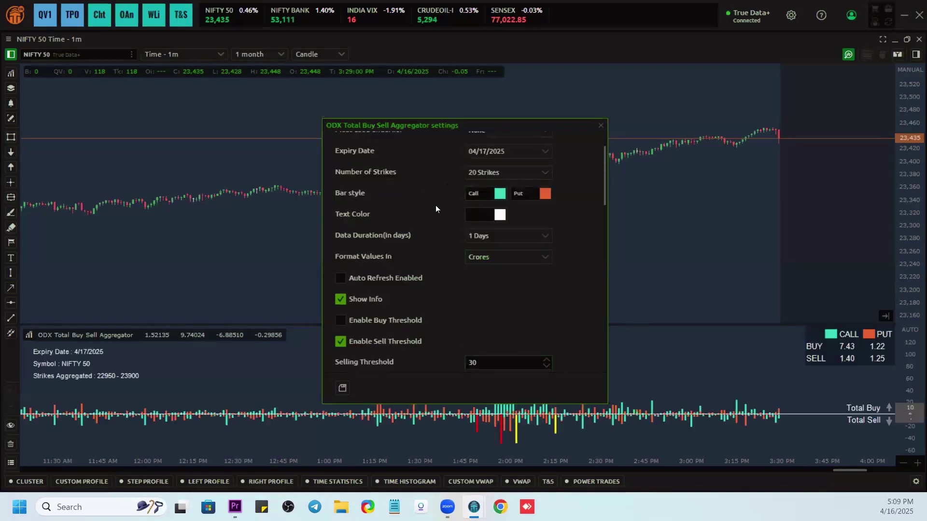
click(500, 194)
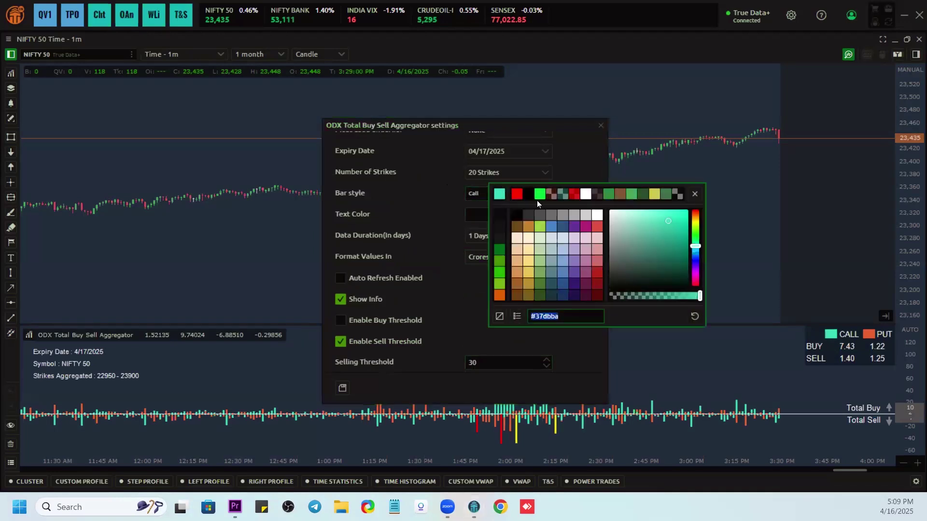
click(565, 195)
click(567, 183)
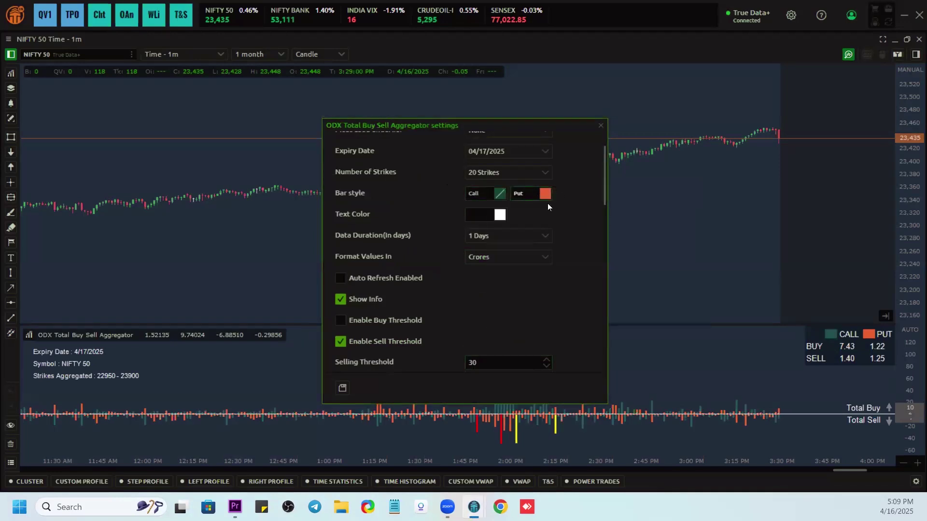
click(545, 194)
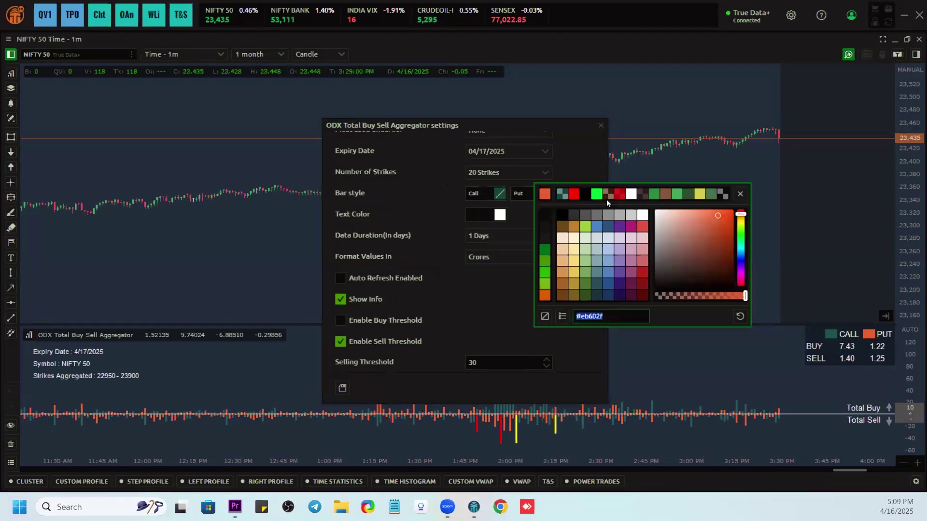
click(607, 198)
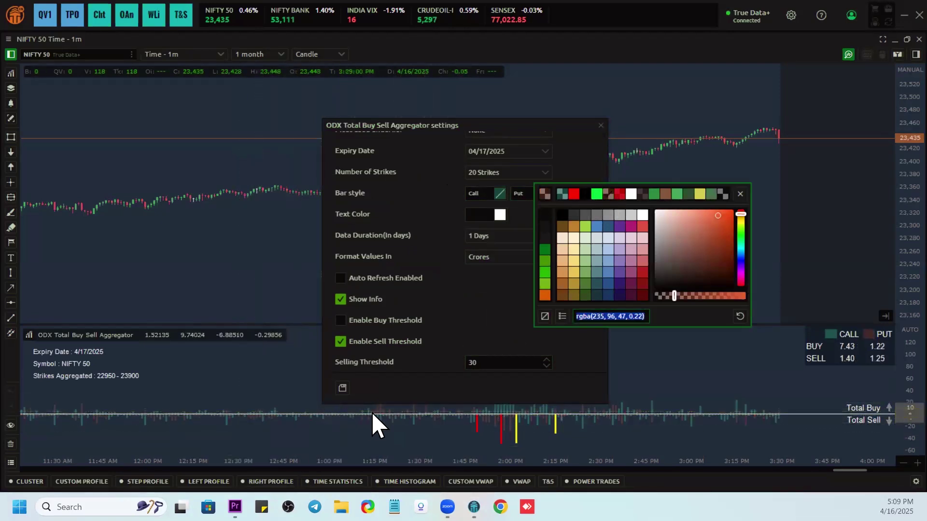
click(491, 298)
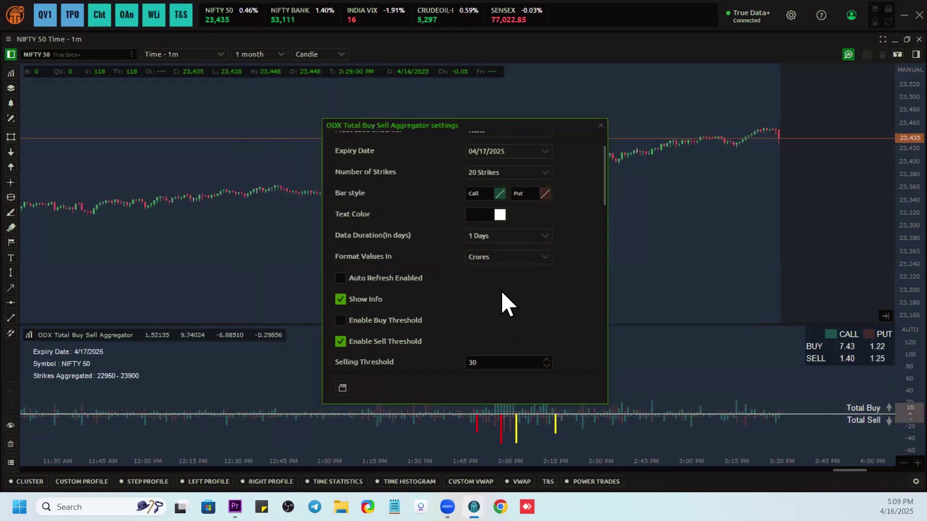
Step: Set the threshold bar colour for Call to bright green and close the indicator settings
scroll(501, 292, down, 1)
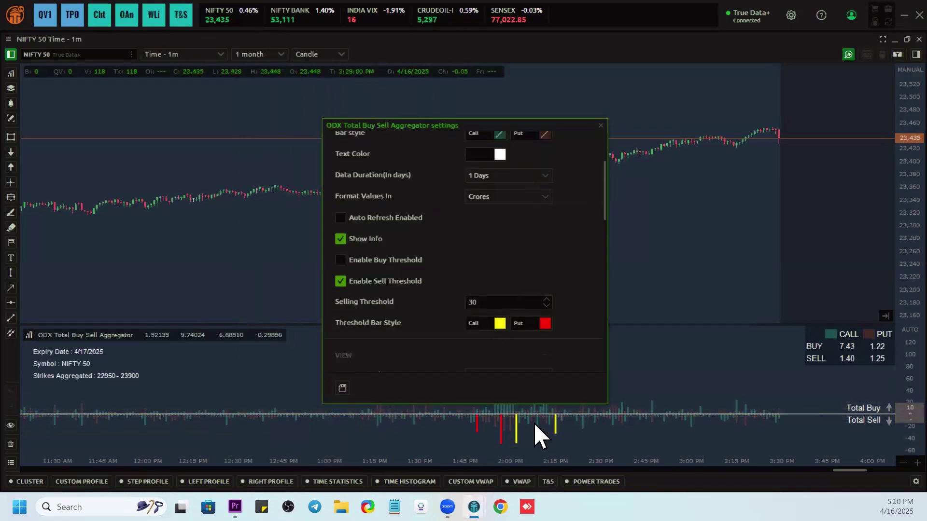
click(502, 324)
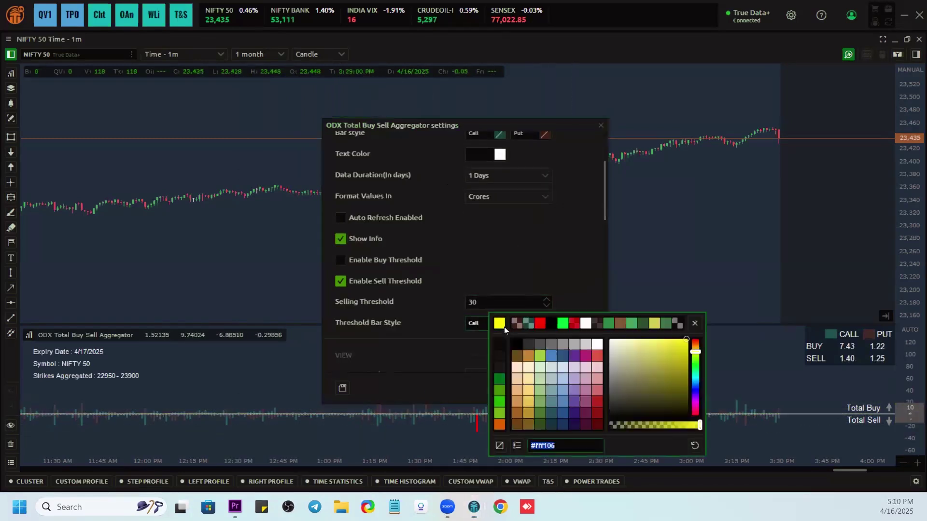
click(563, 323)
click(560, 303)
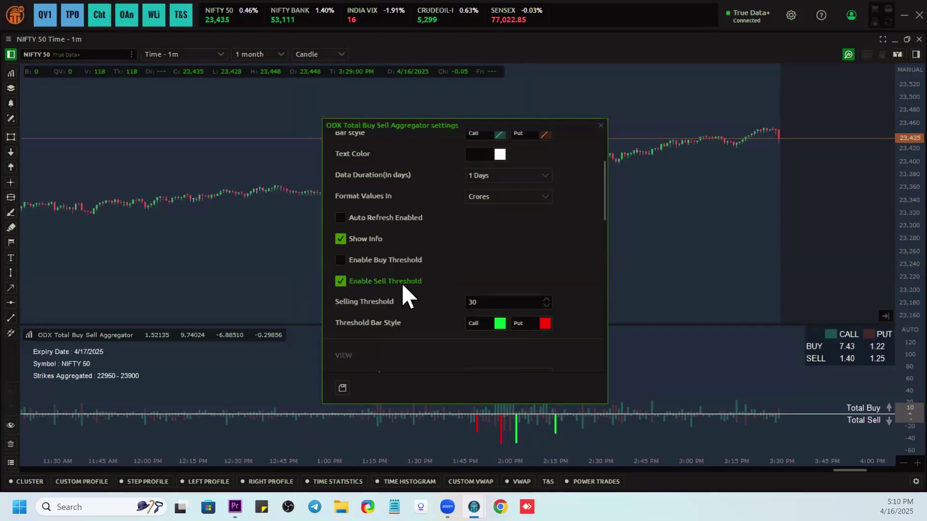
click(497, 302)
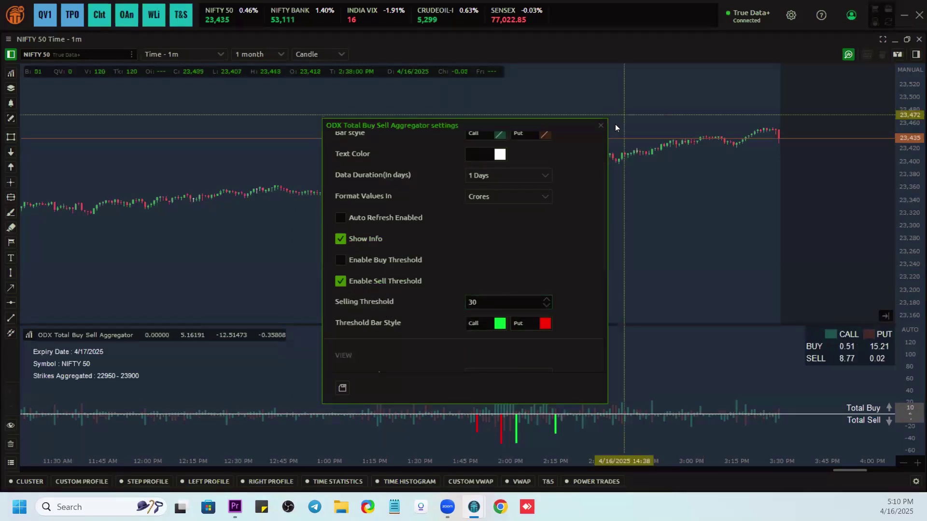
click(599, 126)
Step: Examine how the highlighted call and put selling bars line up with NIFTY 50 price moves across the 4/16/2025 session
drag(395, 244, 598, 198)
drag(372, 267, 610, 251)
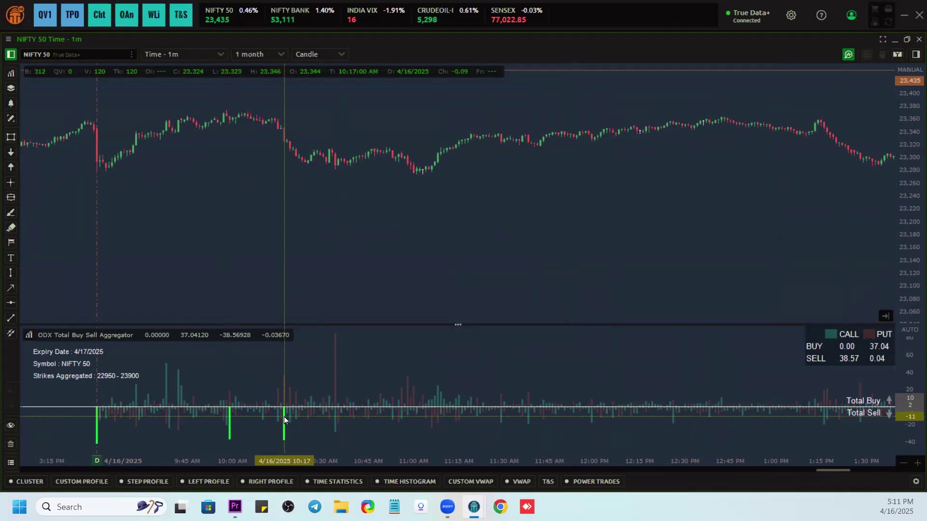
drag(450, 384, 213, 389)
drag(445, 375, 295, 386)
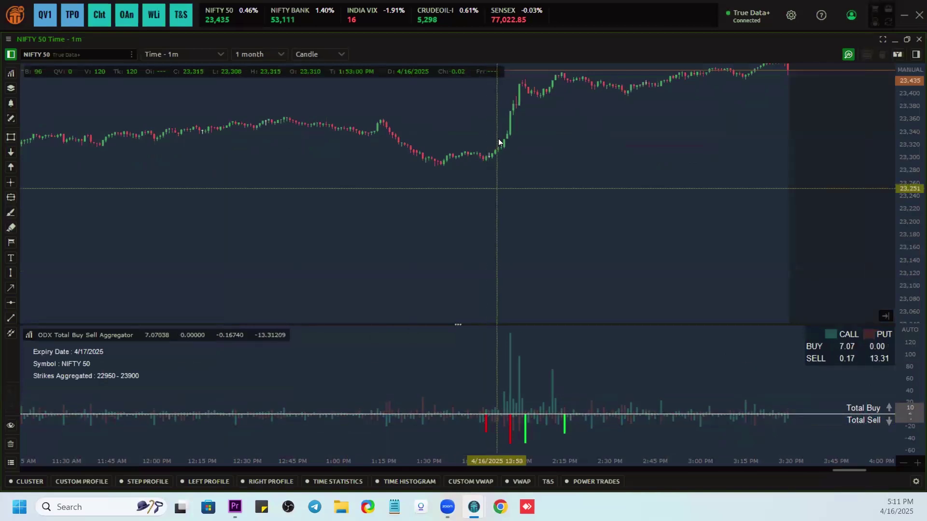
drag(486, 157, 534, 75)
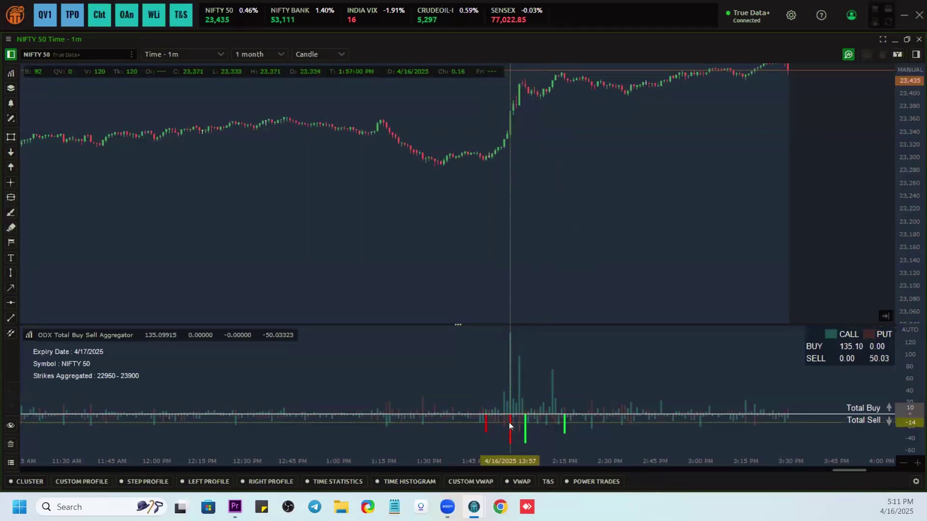
drag(511, 130, 511, 175)
scroll(511, 176, down, 4)
scroll(691, 183, down, 4)
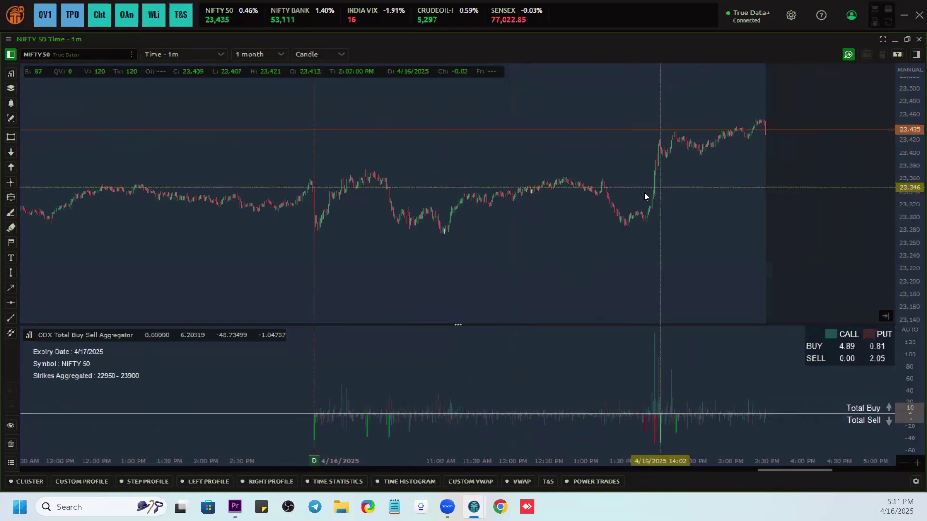
scroll(435, 185, up, 4)
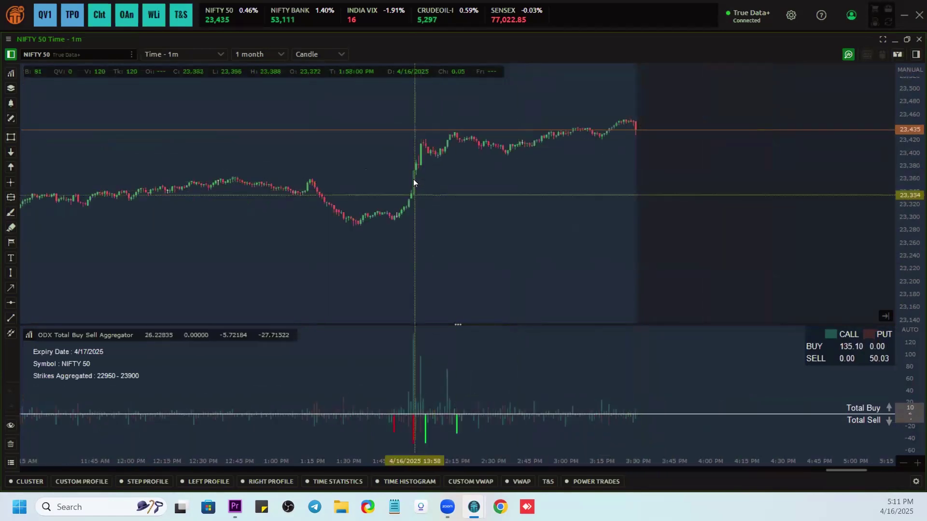
drag(413, 172, 438, 280)
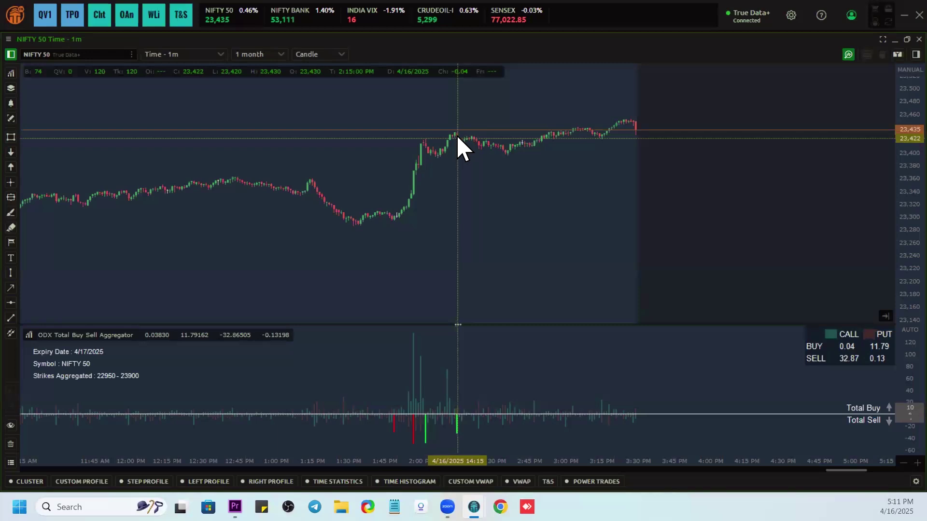
drag(458, 136, 503, 150)
drag(484, 238, 595, 187)
drag(401, 262, 518, 254)
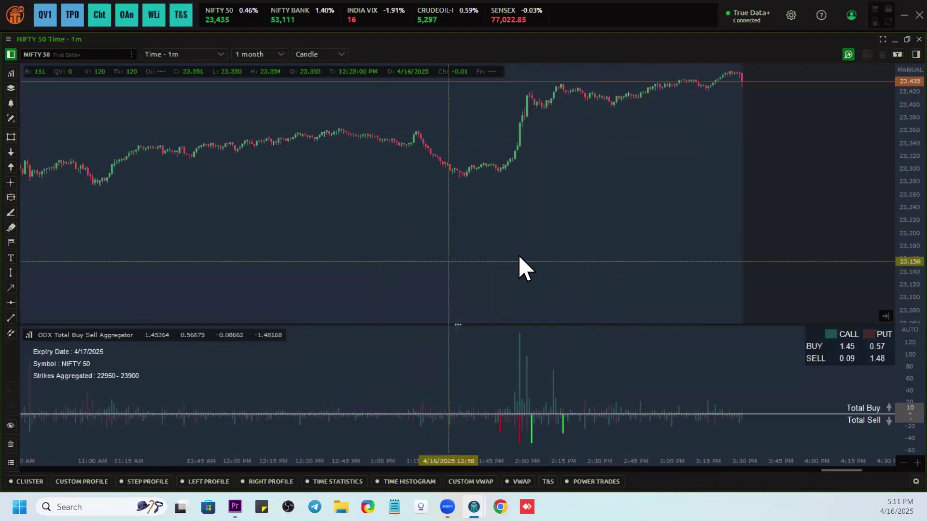
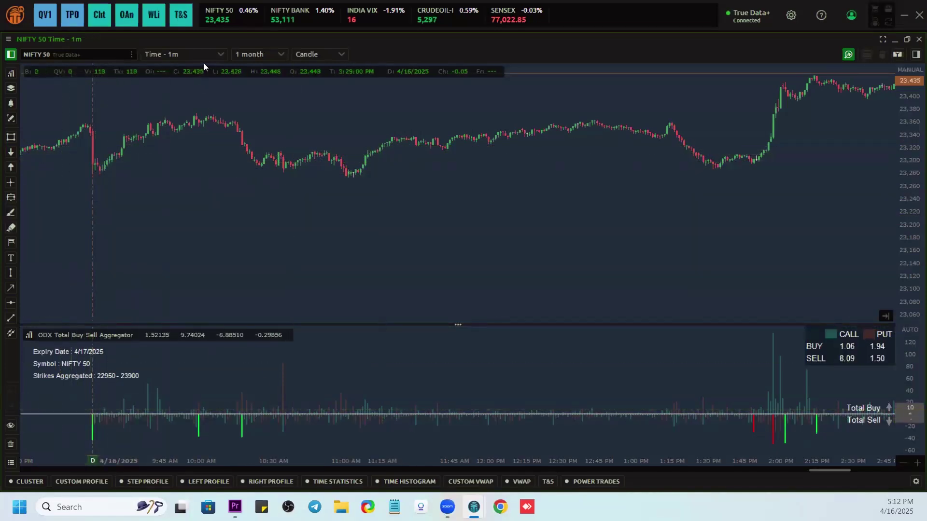
Step: Open a second chart window and tile it side by side with the NIFTY 50 one-minute chart
click(100, 15)
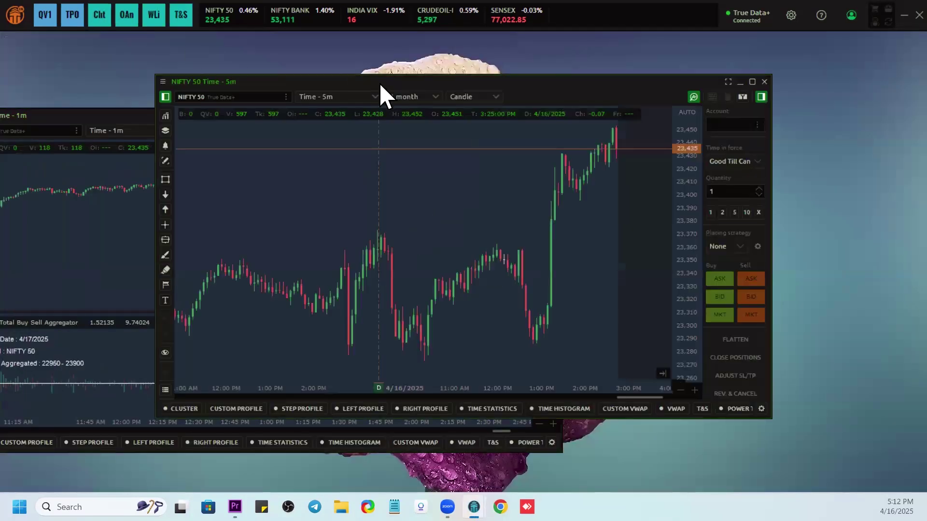
key(super+Right)
click(282, 144)
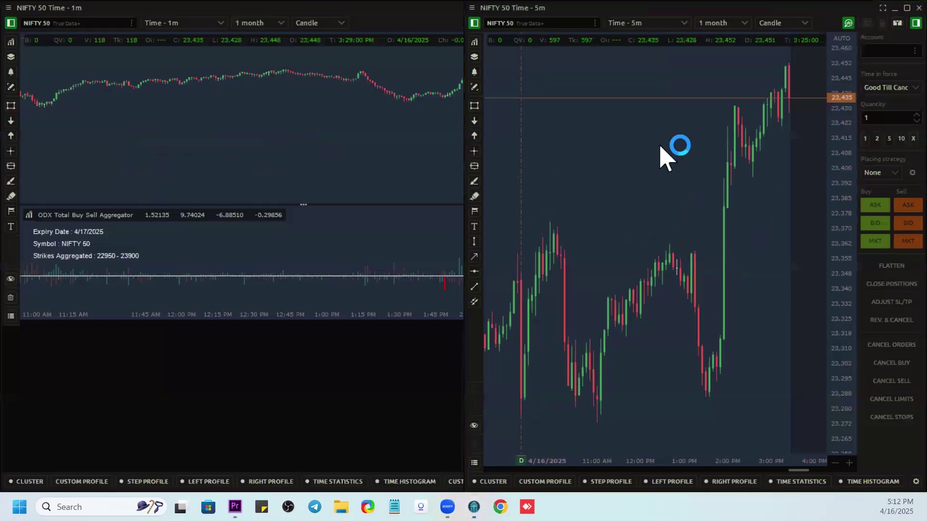
Step: Change the new chart's symbol to NIFTY-I and set it to a 1-minute timeframe with a 10 days range
click(534, 24)
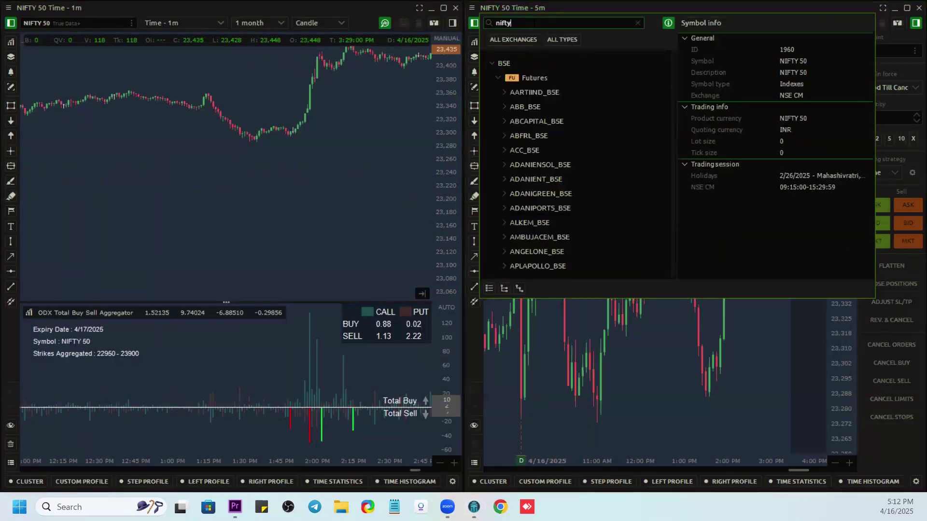
scroll(571, 156, down, 1)
scroll(556, 240, down, 1)
double_click(556, 236)
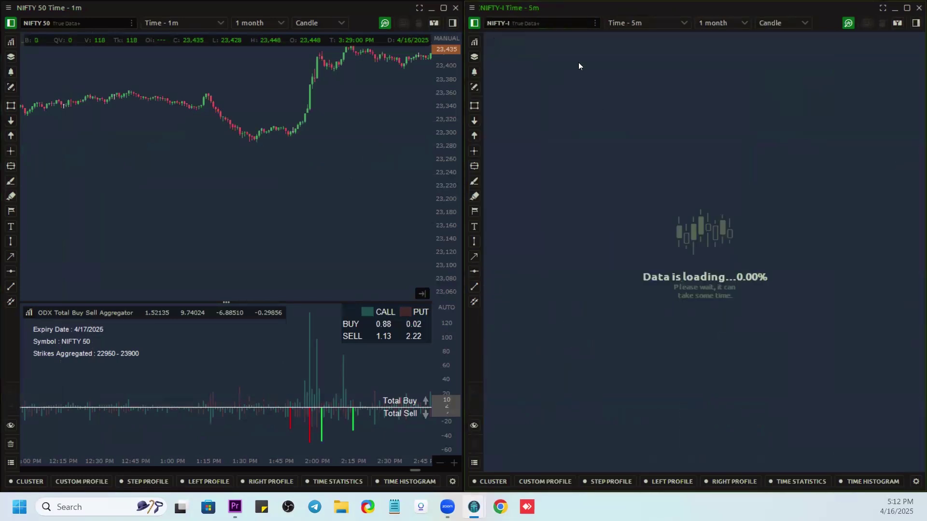
scroll(755, 241, down, 2)
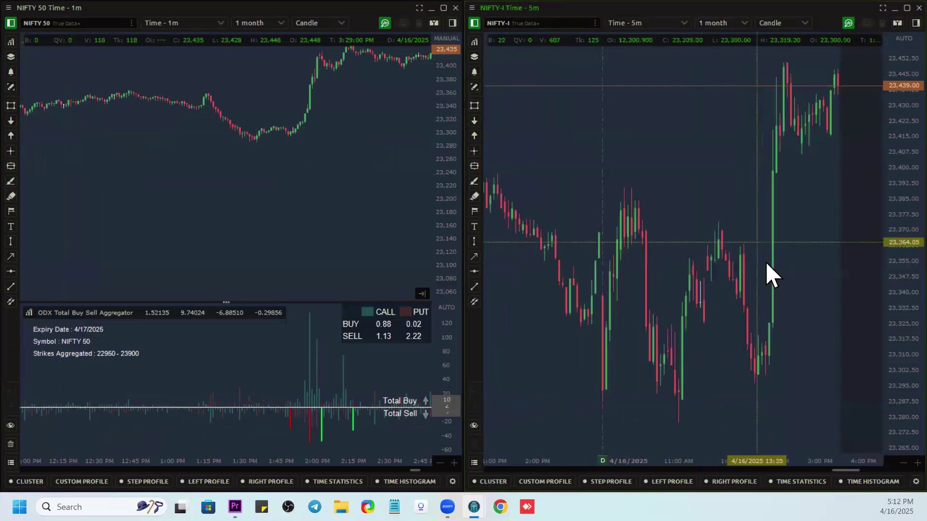
click(665, 24)
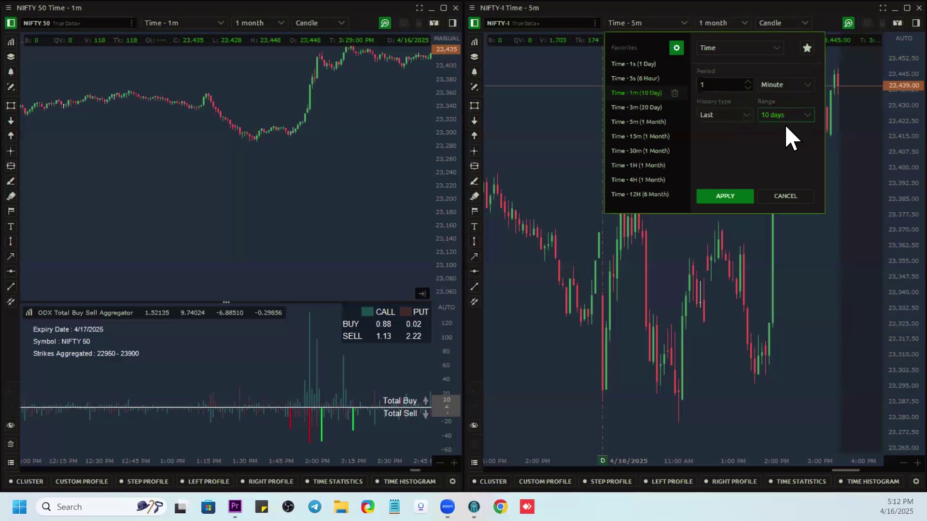
click(746, 193)
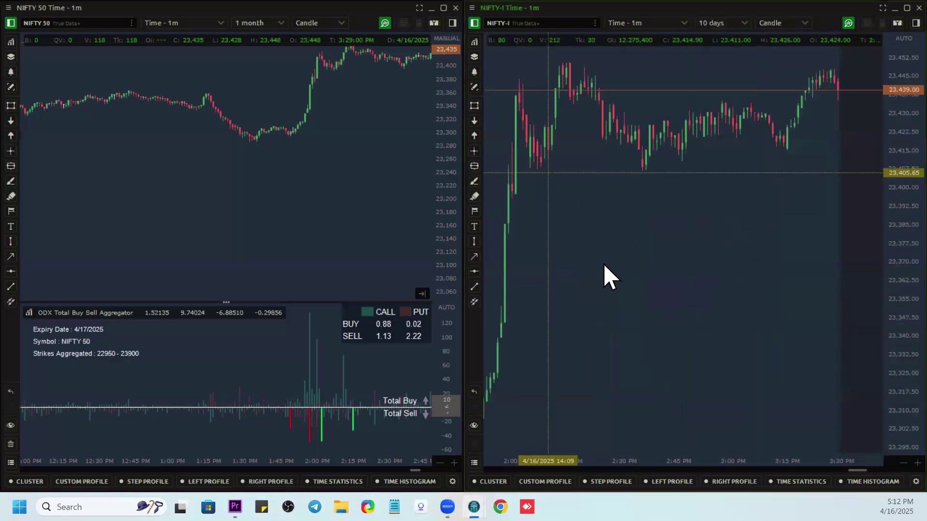
Step: Look back through the NIFTY-I chart's 4/16/2025 session and reload its data
drag(604, 263, 805, 145)
drag(653, 244, 810, 233)
scroll(664, 233, left, 3)
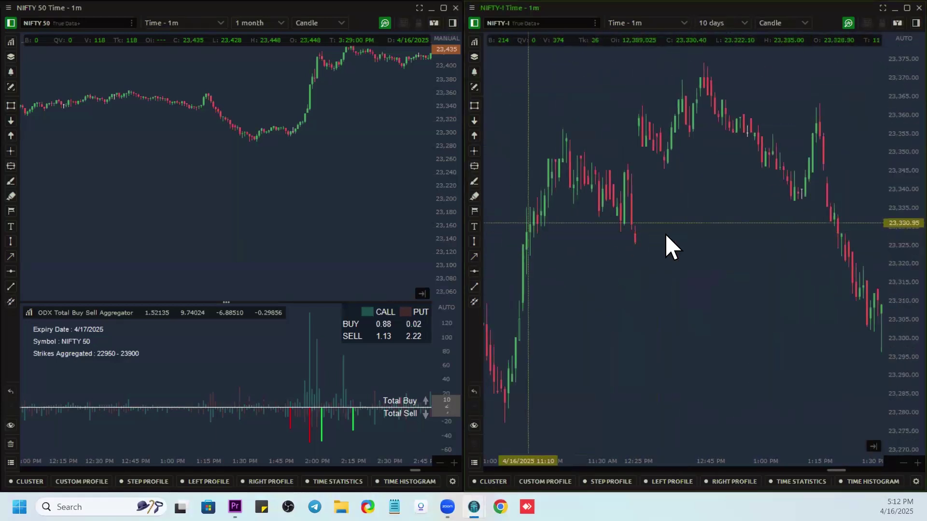
right_click(770, 328)
click(751, 406)
right_click(706, 284)
click(400, 310)
click(555, 124)
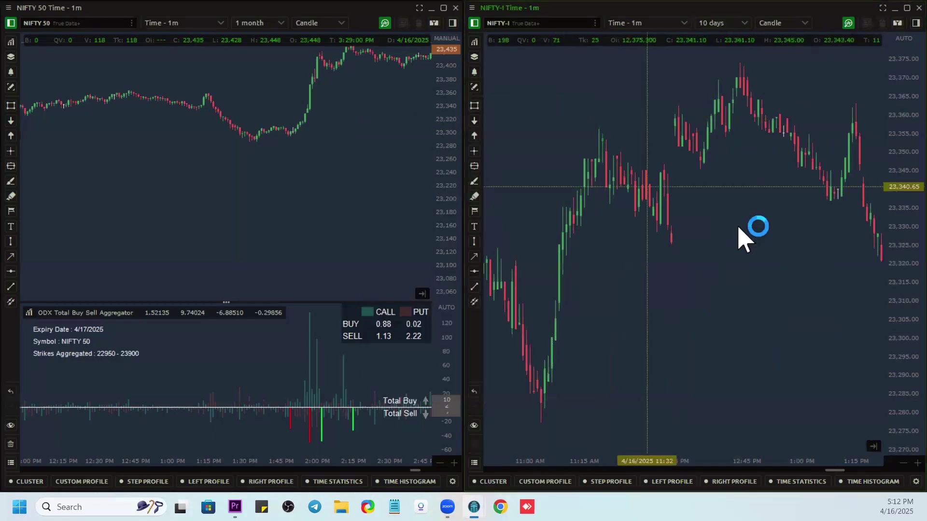
right_click(739, 237)
click(782, 449)
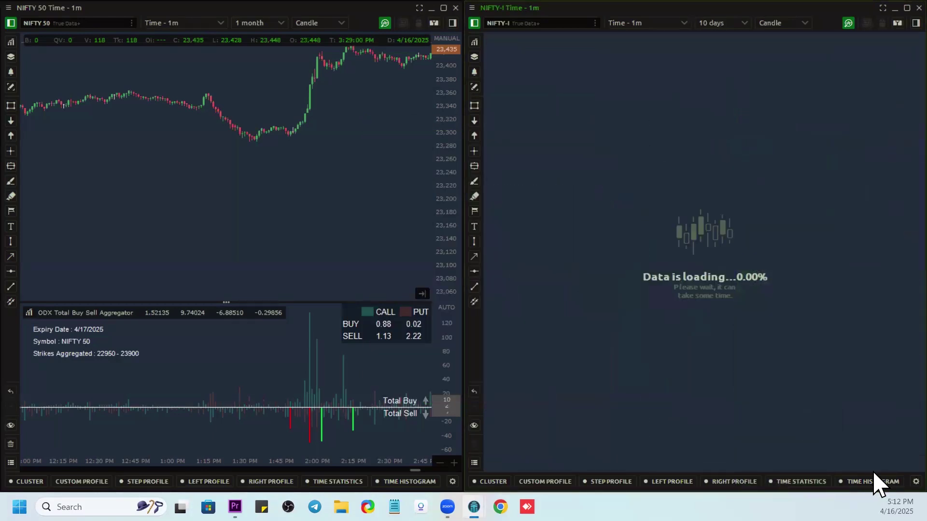
Step: Enable the time histogram on the NIFTY-I chart with Delta as its data type
click(868, 481)
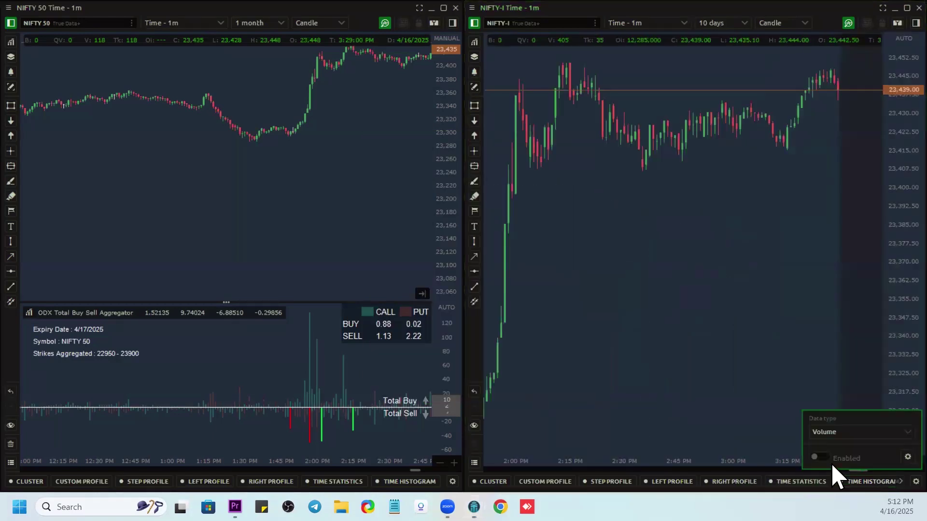
click(845, 431)
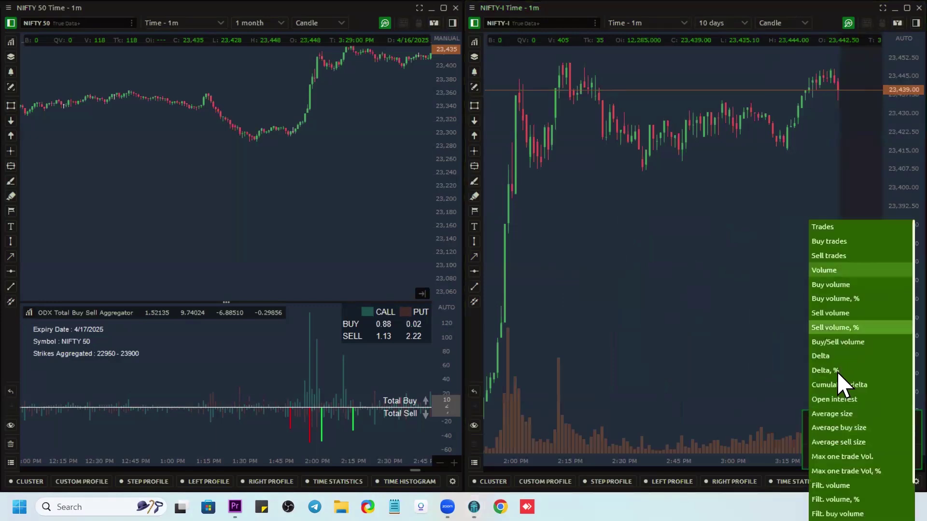
click(820, 356)
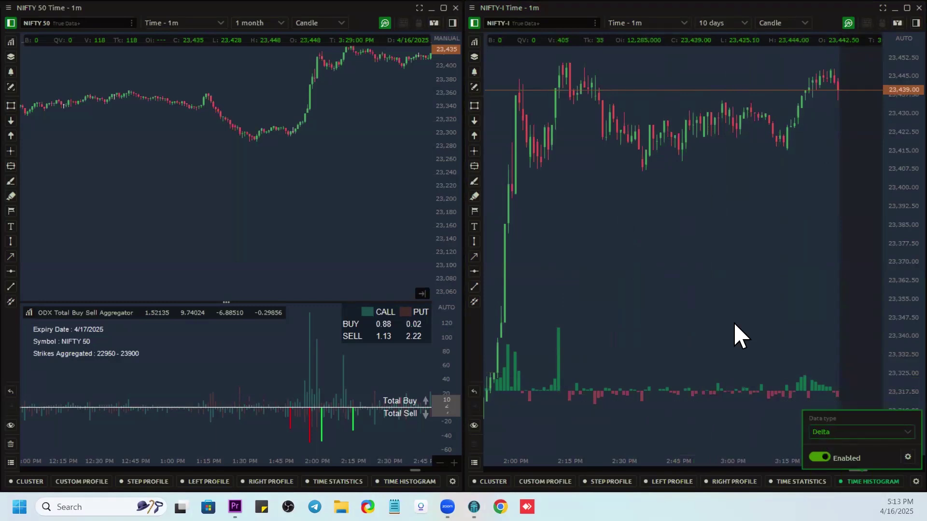
drag(703, 296, 764, 204)
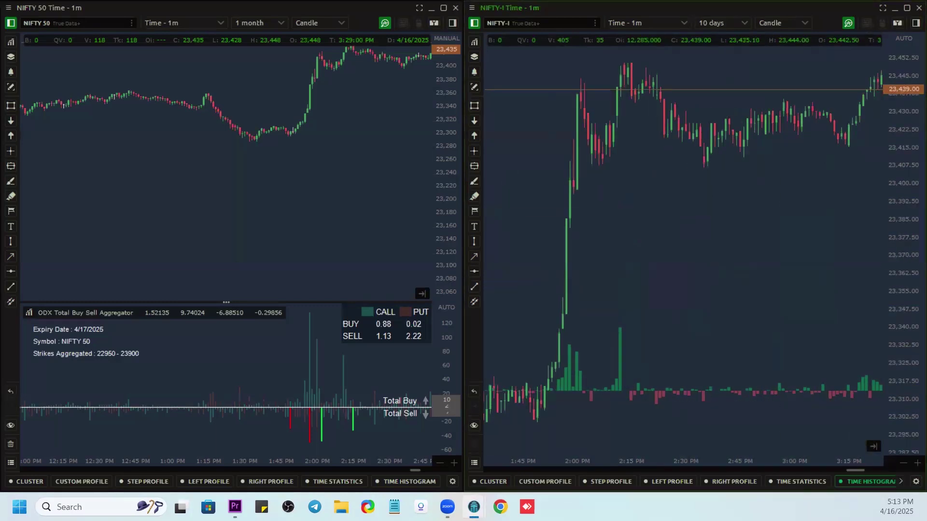
Step: Enable the time histogram's positive delta level #1 at 400 with a bright green background and black text
mouse_move(872, 482)
click(882, 458)
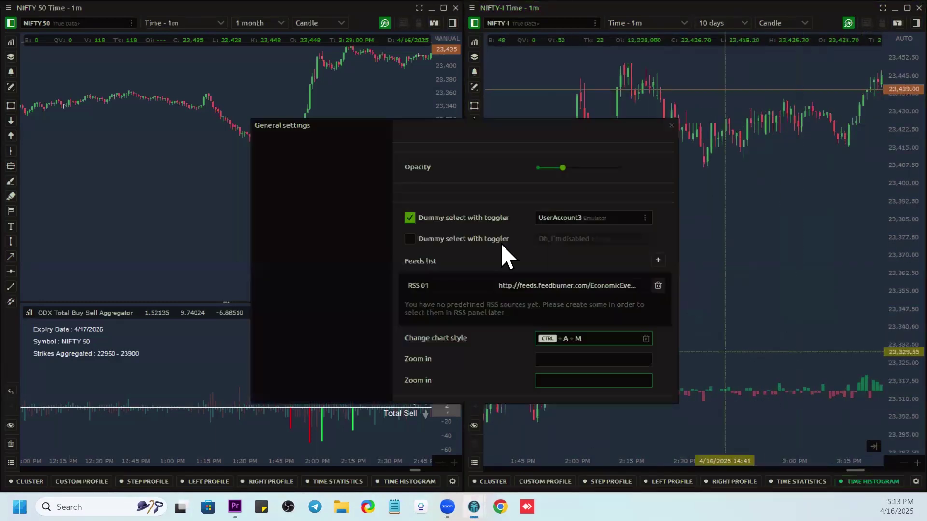
scroll(454, 309, down, 4)
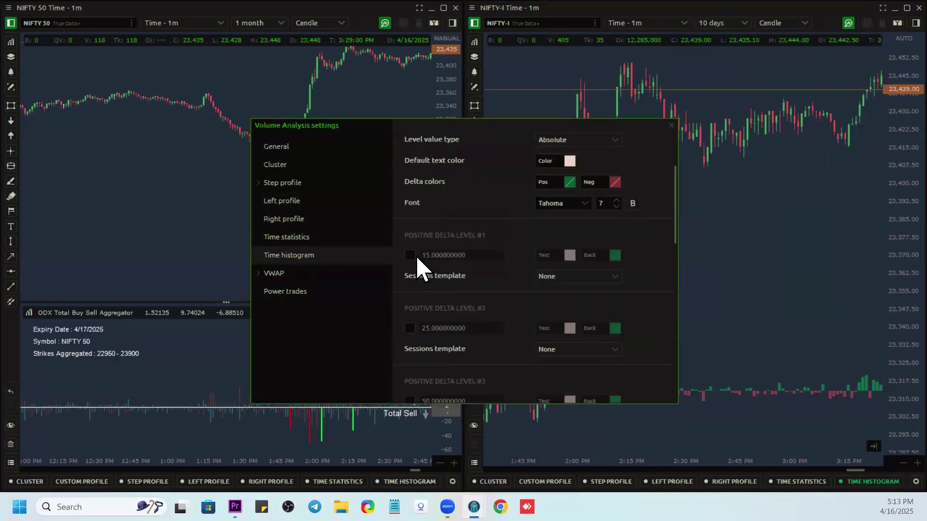
click(410, 256)
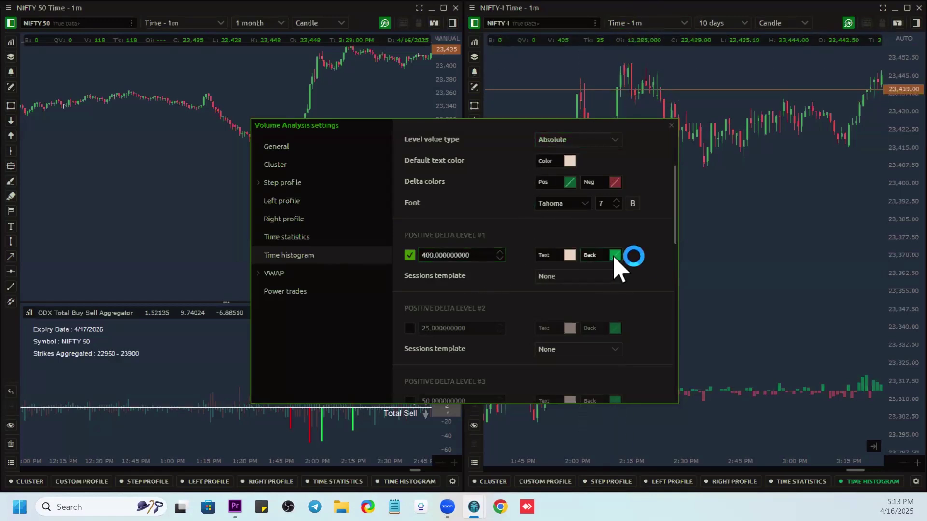
click(616, 255)
click(637, 252)
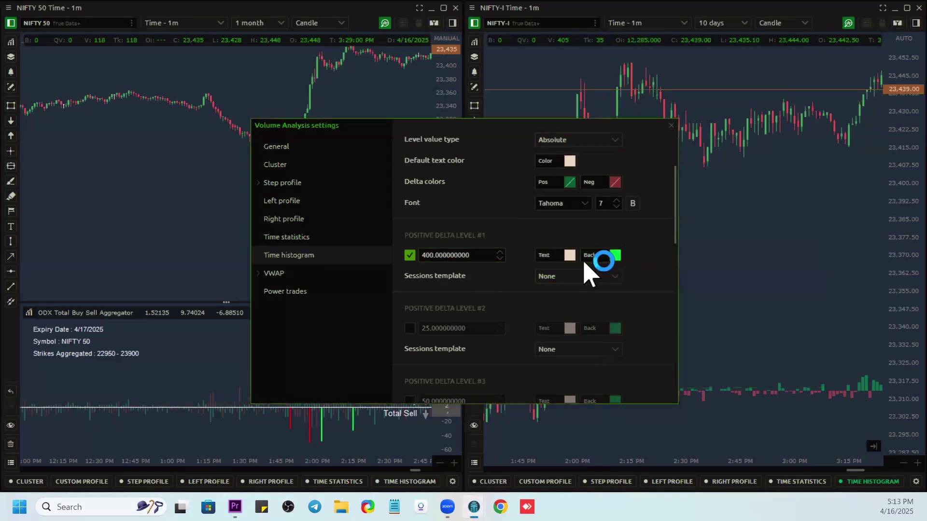
click(570, 256)
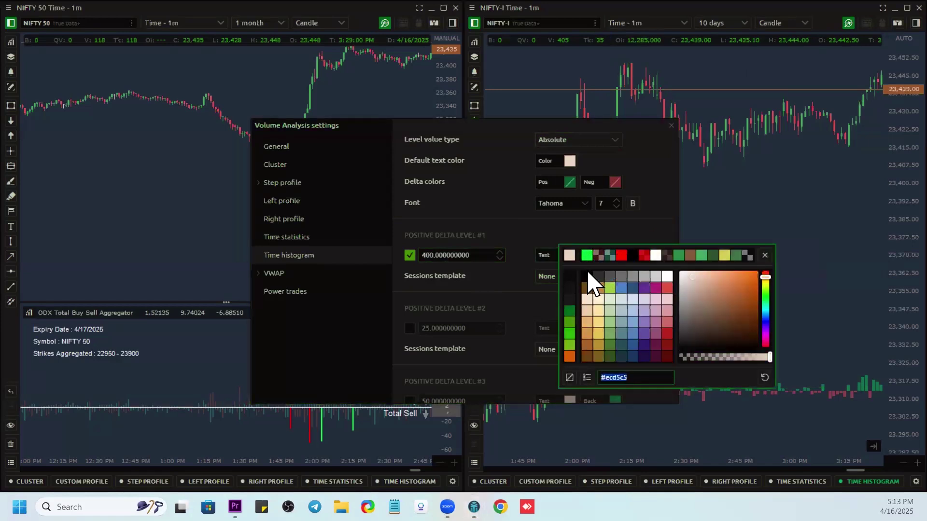
click(589, 275)
click(630, 234)
Step: Enable negative delta level #1 at 400 with a red background and close the volume analysis settings
scroll(611, 243, down, 3)
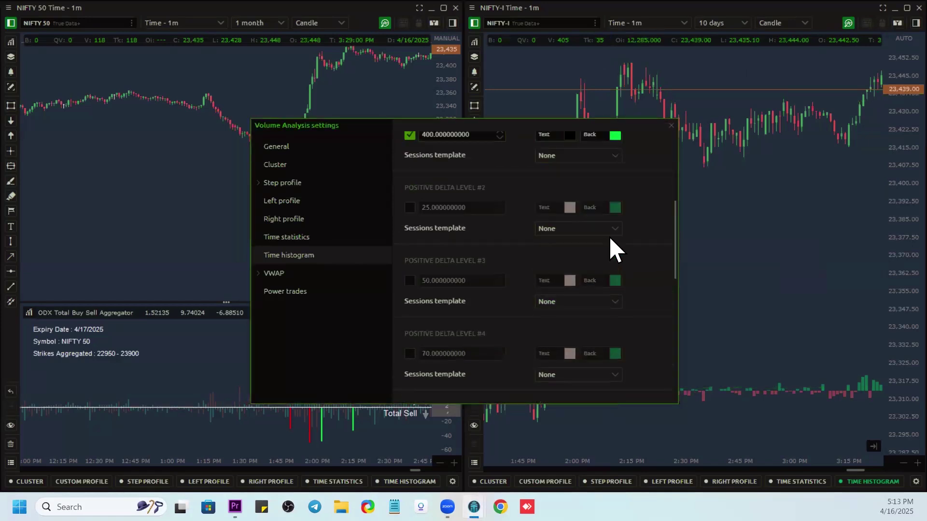
scroll(560, 265, down, 4)
scroll(531, 314, down, 2)
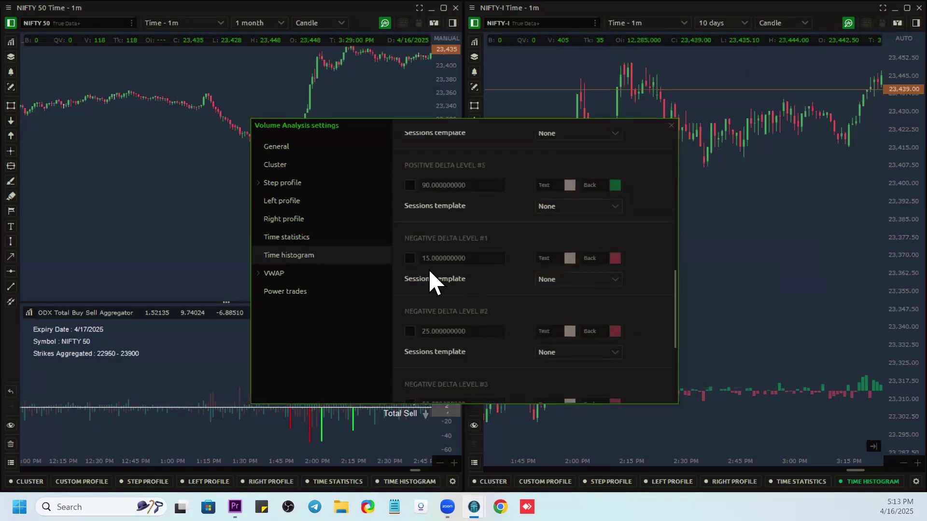
click(409, 258)
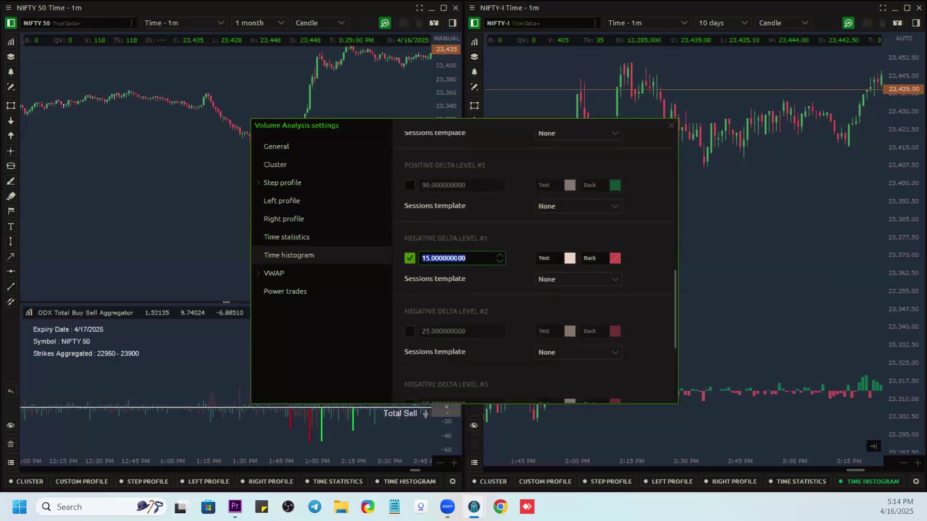
click(593, 213)
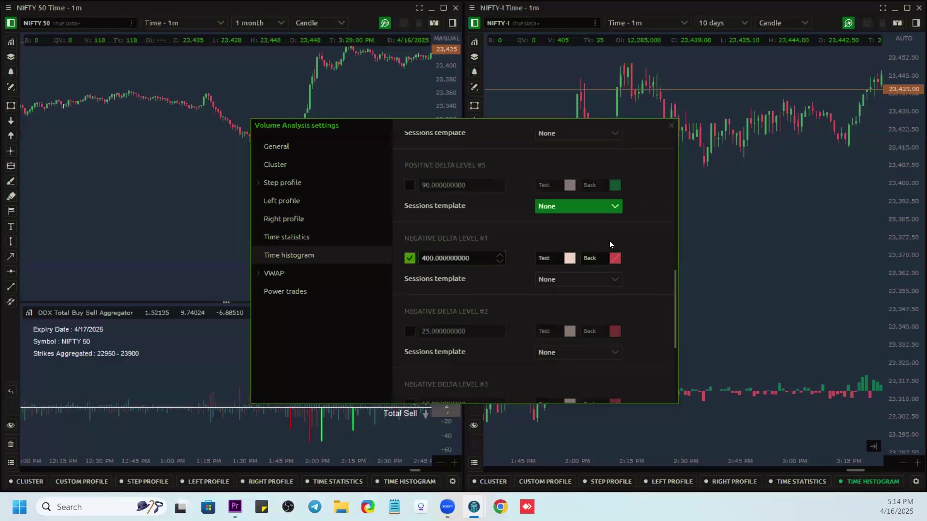
click(640, 246)
click(617, 259)
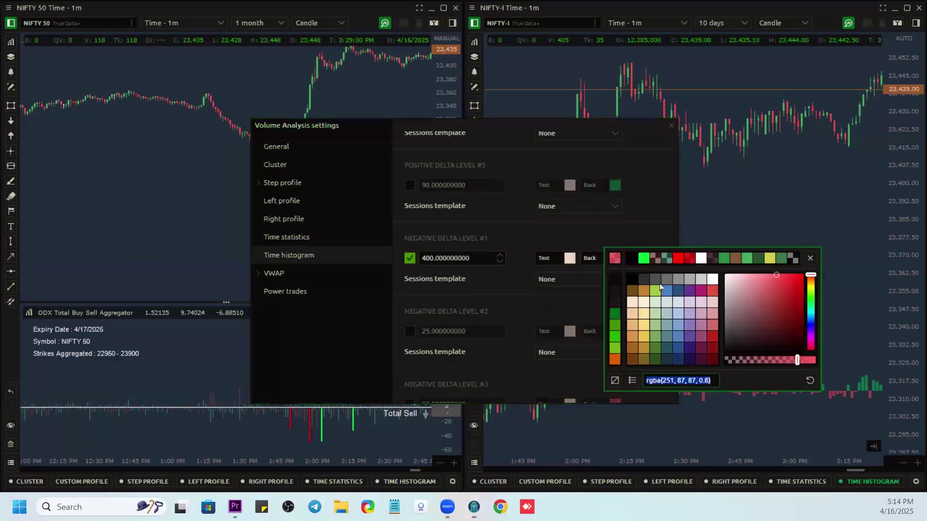
click(677, 258)
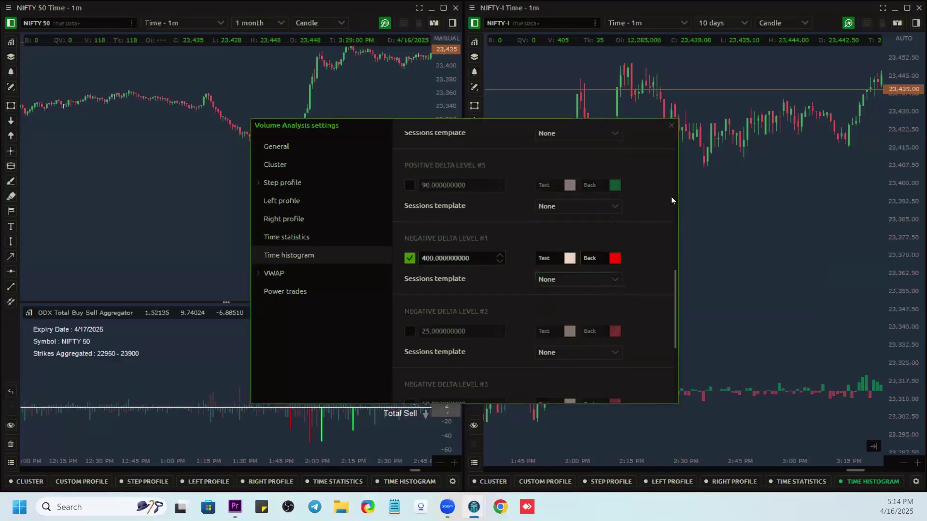
click(673, 126)
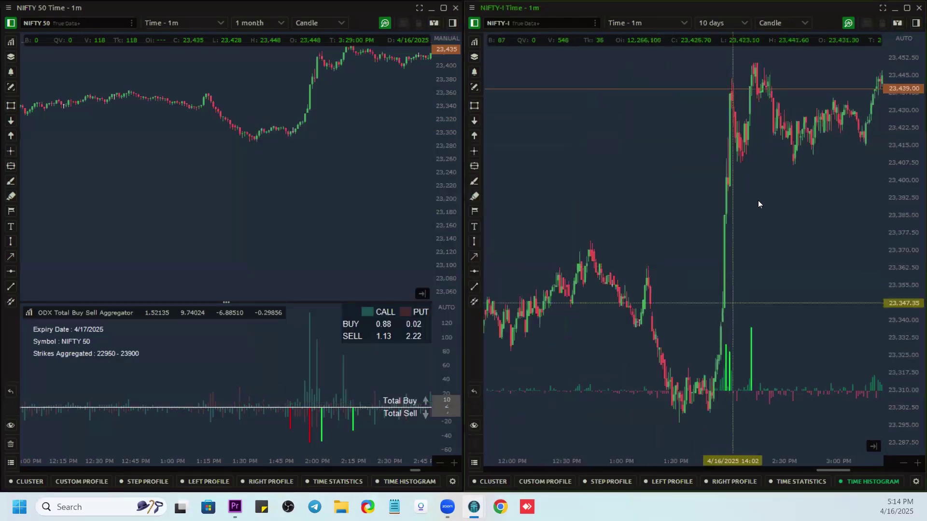
Step: Compare the large option selling bars with the NIFTY-I delta bars across the morning of the 4/16/2025 session
drag(908, 171, 874, 390)
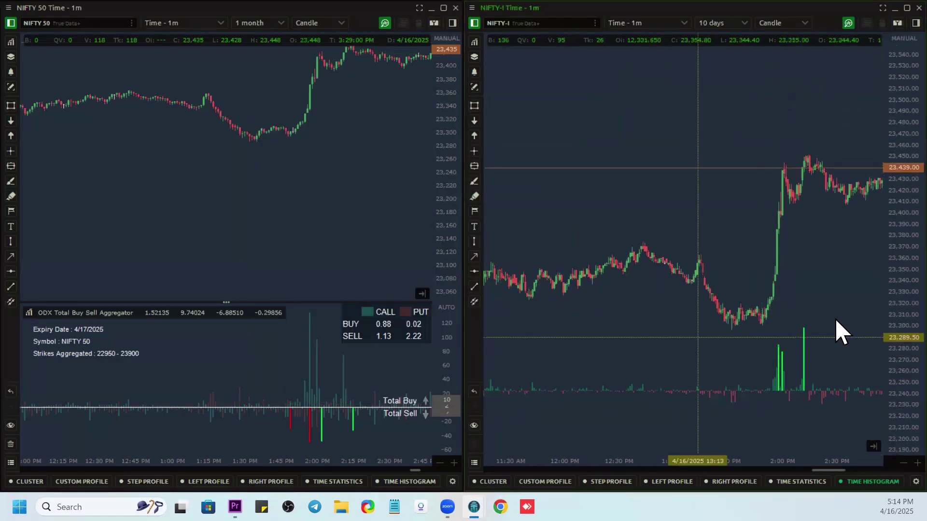
drag(602, 344, 881, 304)
drag(564, 326, 699, 320)
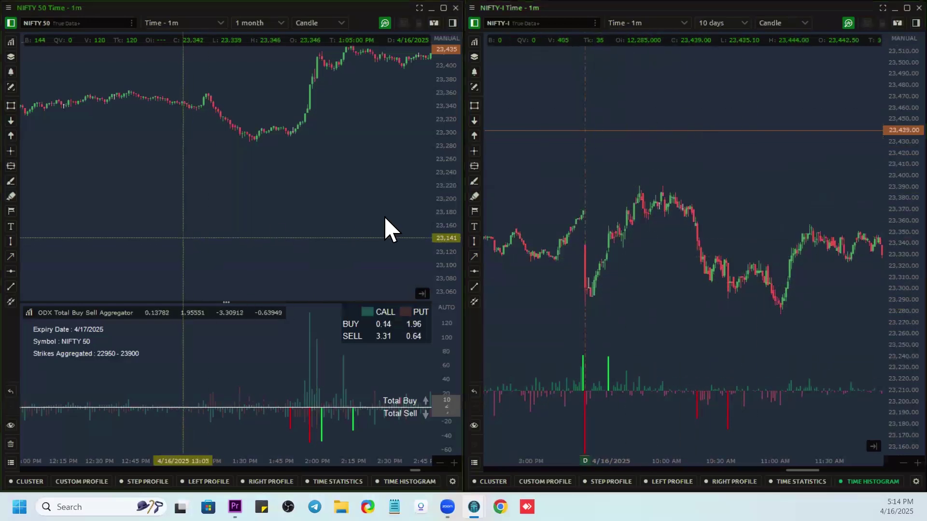
scroll(384, 216, up, 5)
scroll(301, 261, up, 6)
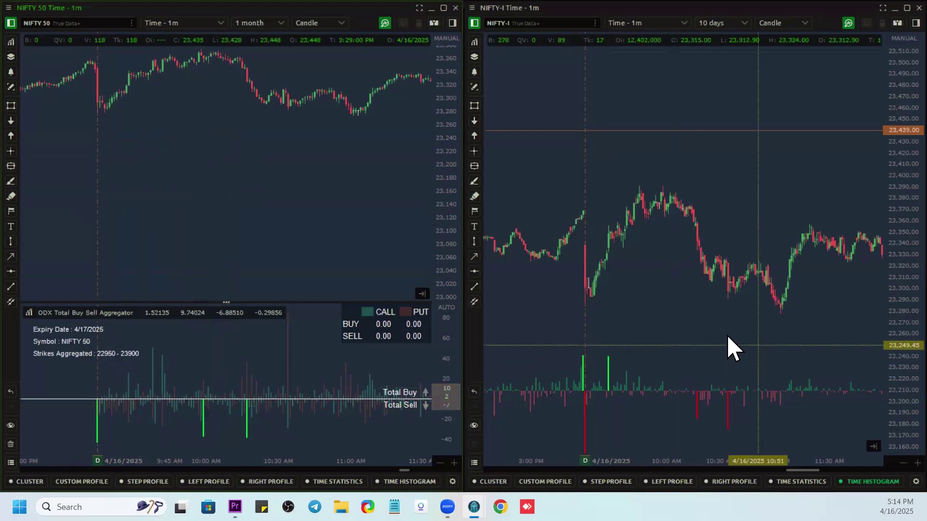
drag(255, 144, 332, 168)
scroll(308, 175, up, 4)
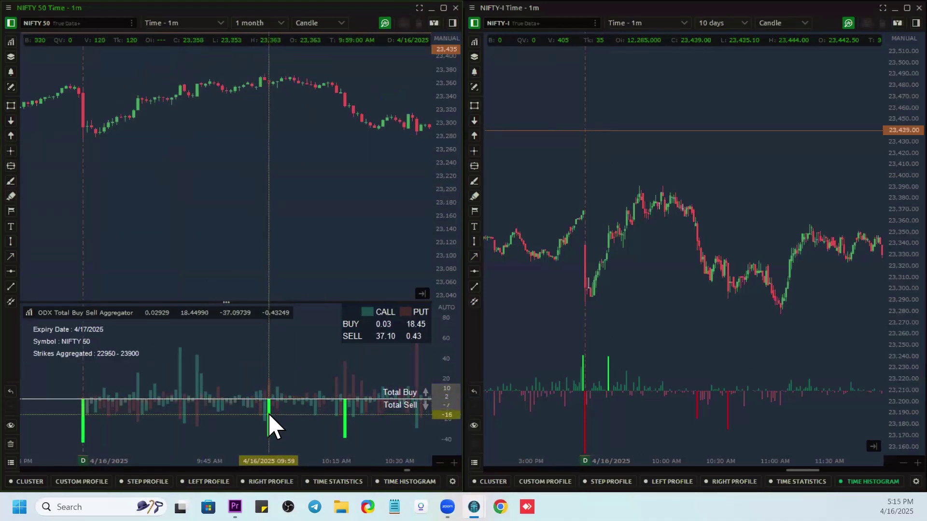
drag(264, 410, 218, 404)
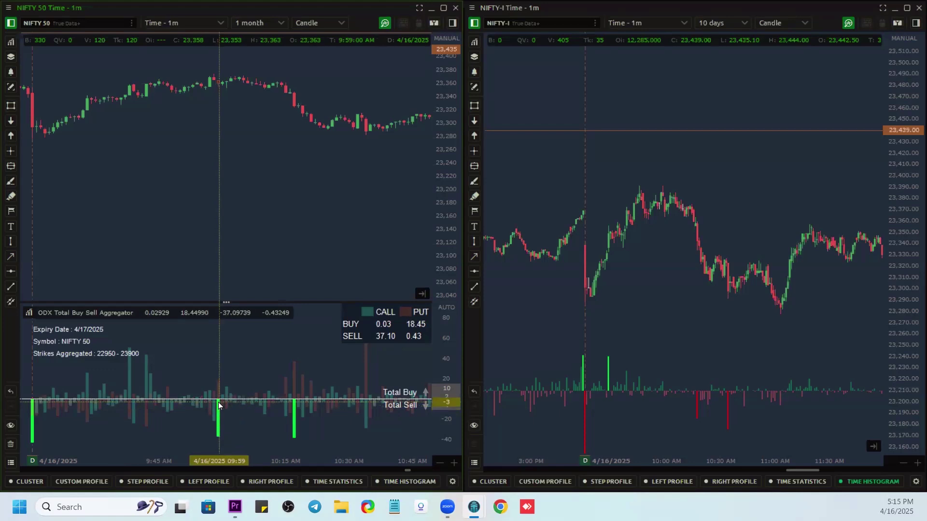
Step: Examine the NIFTY-I futures delta around 09:59 against the call selling bar at the same time
mouse_move(689, 283)
mouse_down()
mouse_move(819, 269)
mouse_move(805, 275)
mouse_up()
scroll(803, 277, up, 5)
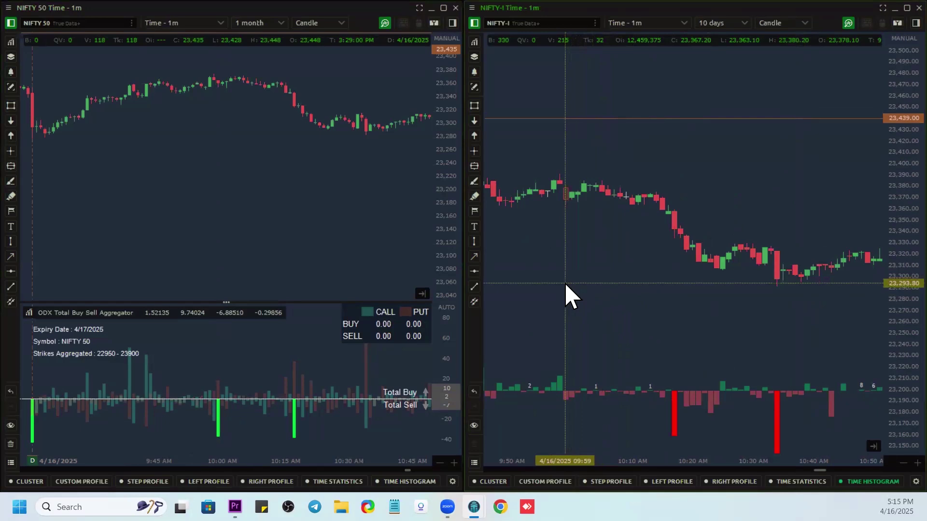
drag(564, 282, 660, 277)
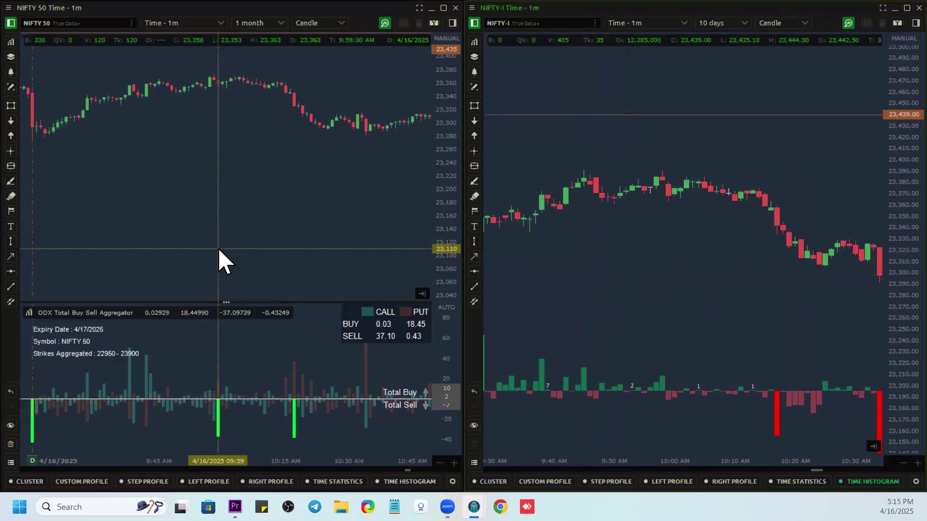
drag(671, 344, 731, 315)
scroll(729, 315, up, 5)
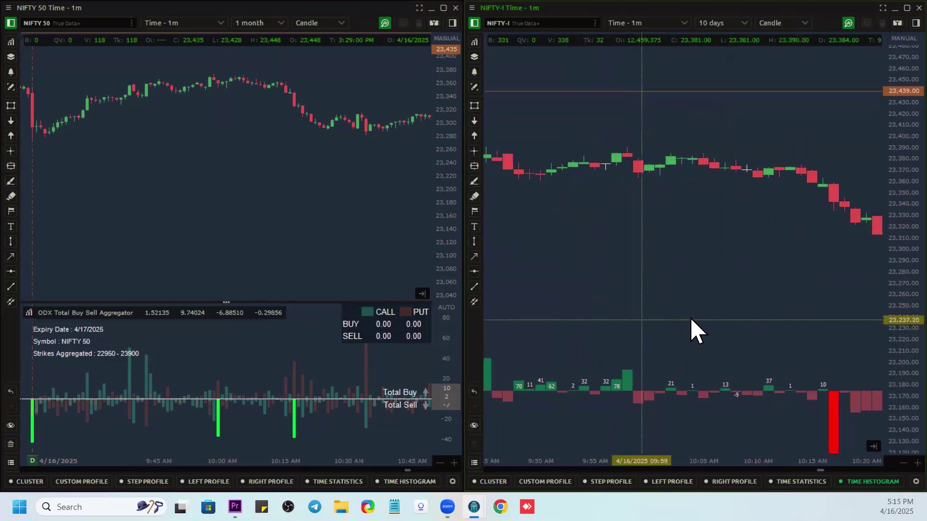
scroll(692, 320, up, 4)
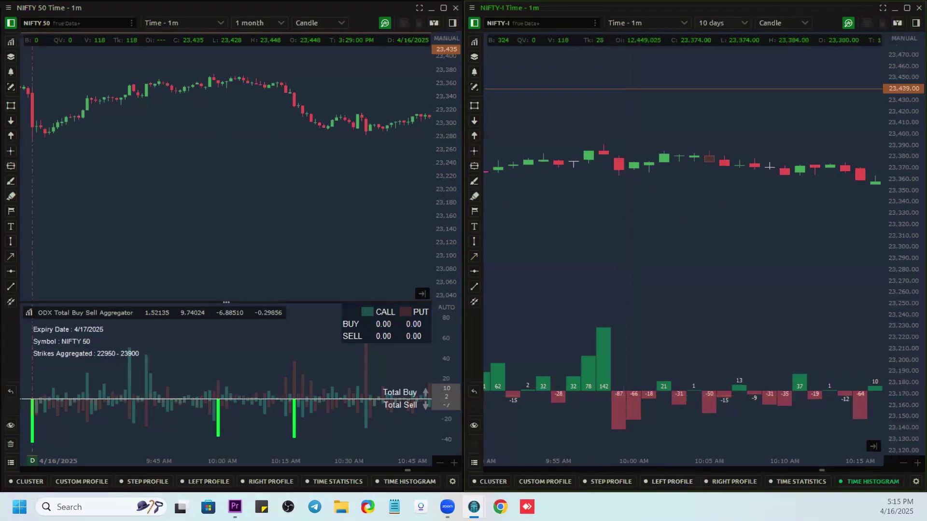
Step: Enable time statistics on the NIFTY-I chart with only Volume selected, turning off Delta and Cumulative delta
click(797, 482)
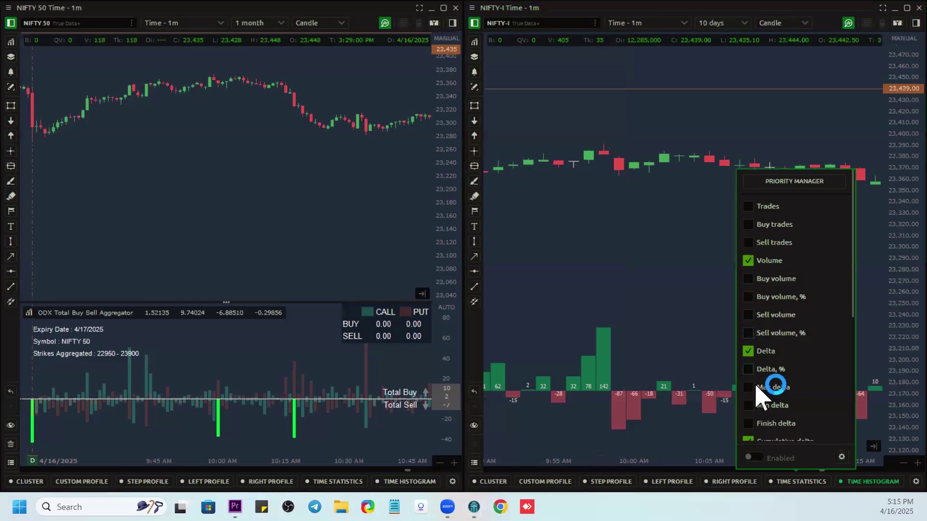
click(797, 348)
scroll(787, 348, down, 3)
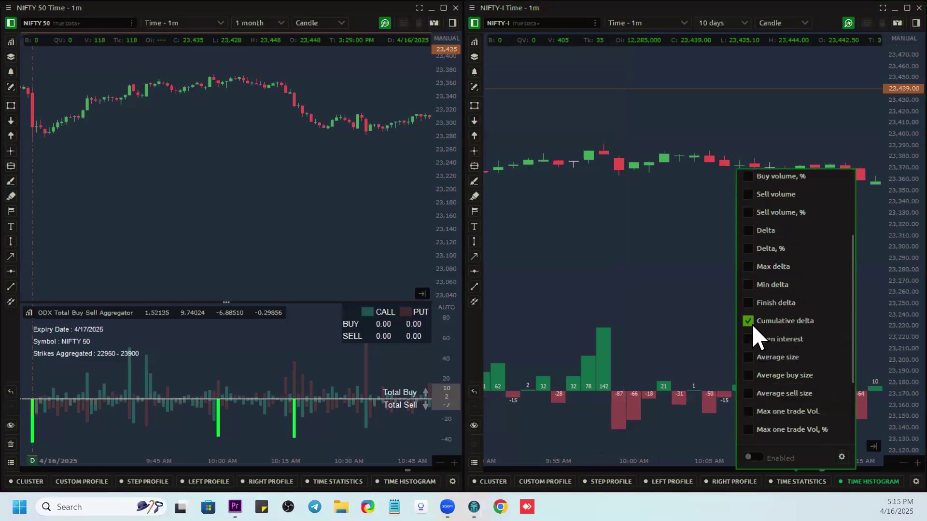
click(750, 322)
scroll(813, 384, down, 3)
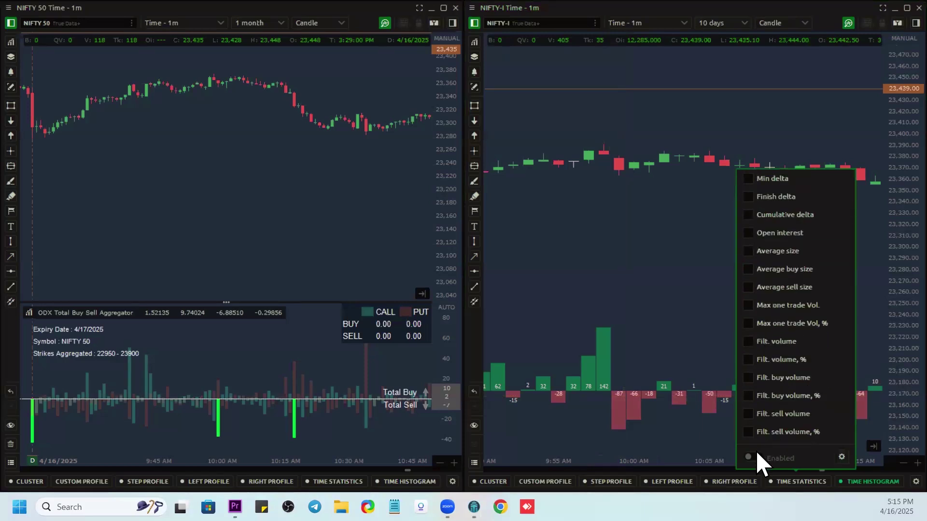
click(634, 307)
scroll(627, 311, up, 1)
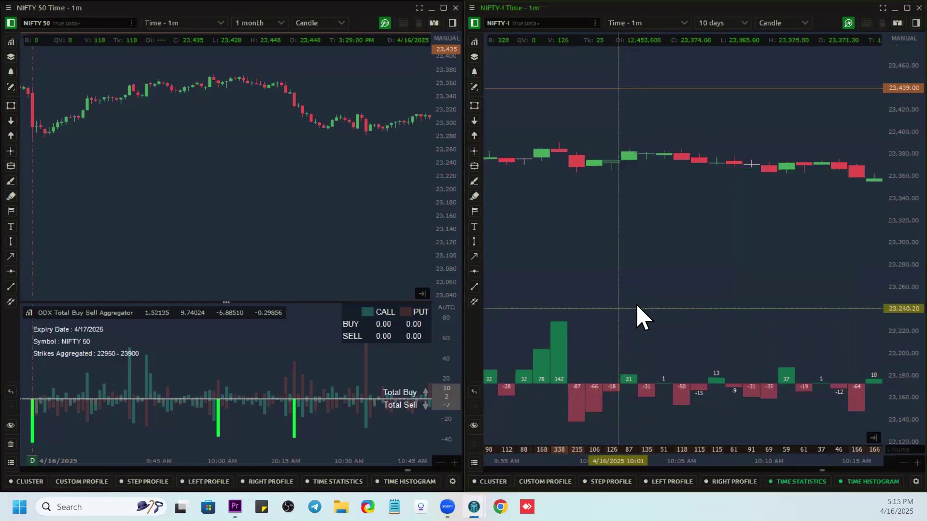
Step: Place an orange down-arrow marker above the 09:58 candle on the NIFTY-I chart
drag(607, 308, 718, 324)
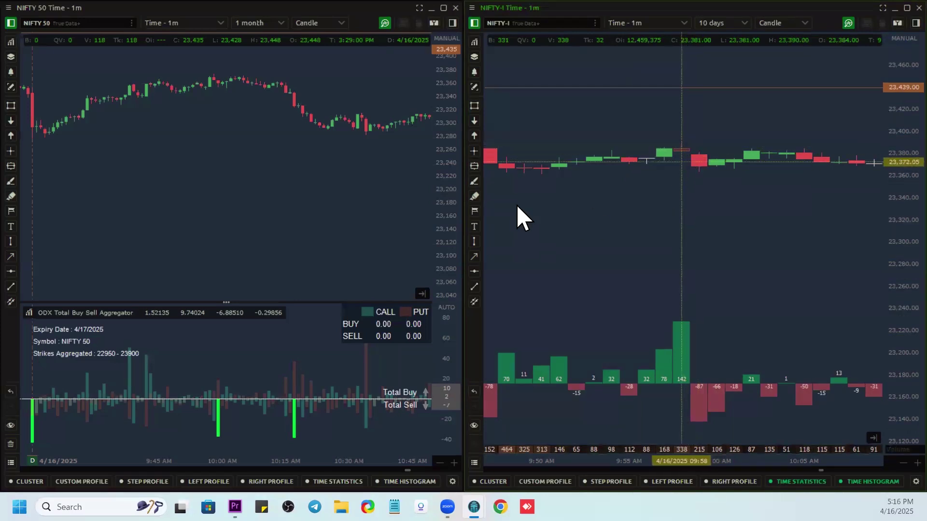
click(475, 121)
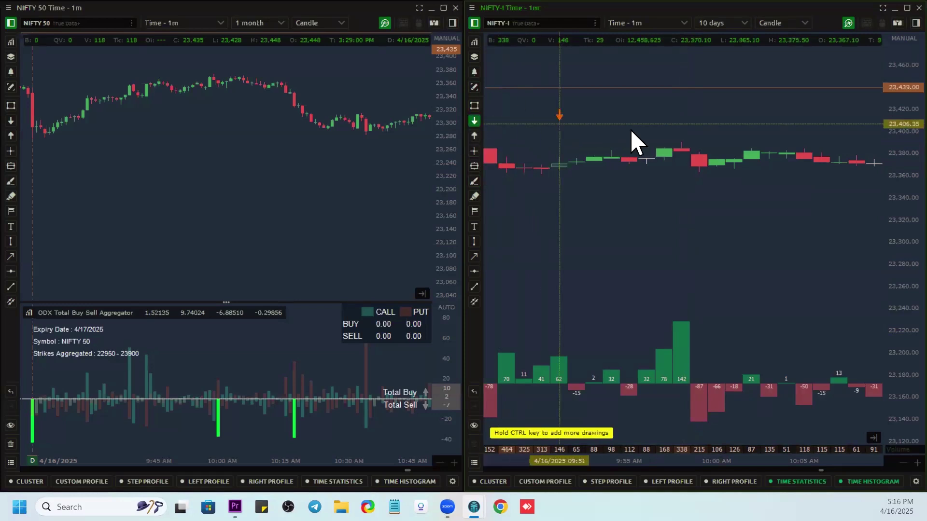
click(680, 130)
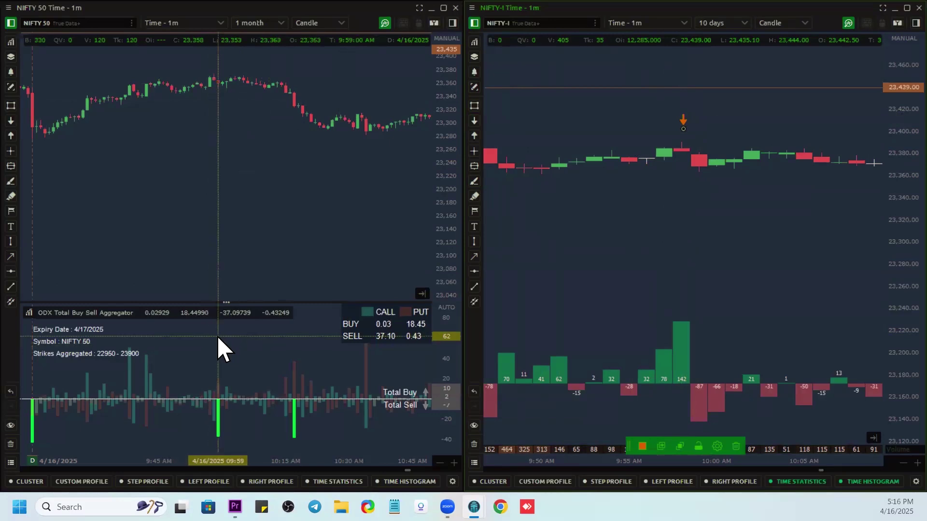
click(735, 311)
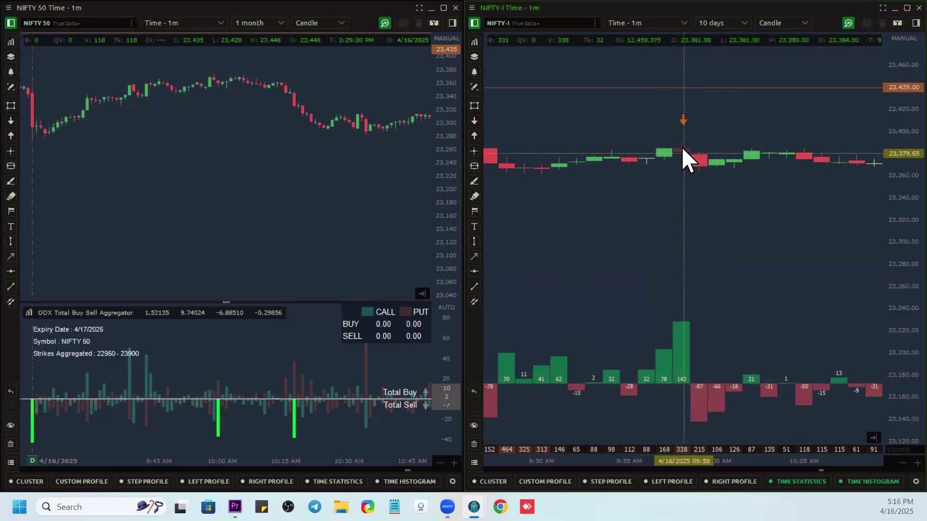
Step: Compare the NIFTY-I delta and volume around the marked 09:58 candle with the 09:59 call selling bar on NIFTY 50
scroll(682, 148, down, 1)
scroll(692, 159, down, 4)
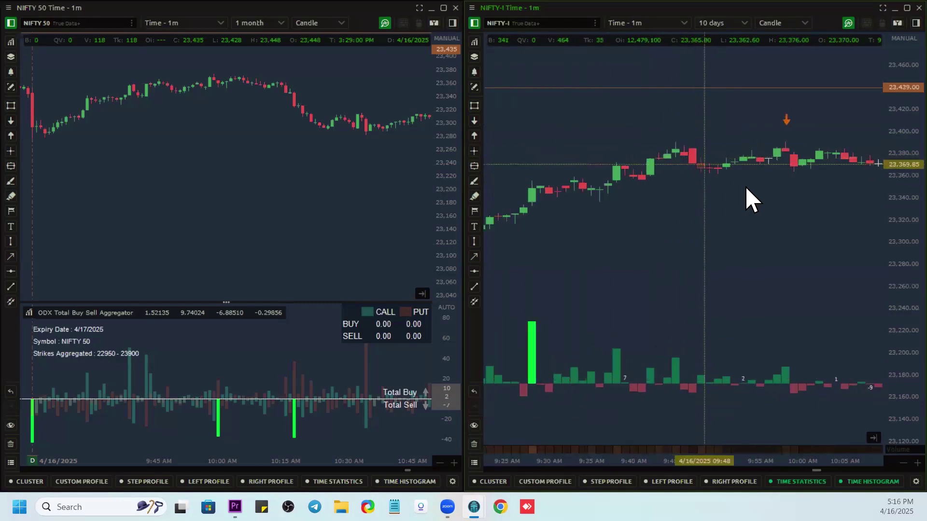
drag(724, 178, 716, 143)
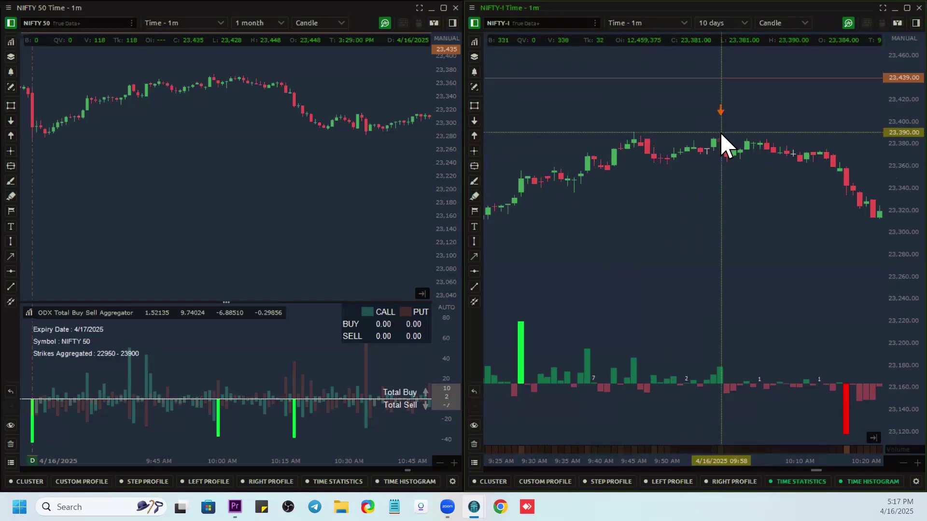
drag(210, 182, 274, 189)
scroll(275, 191, up, 4)
drag(166, 112, 224, 180)
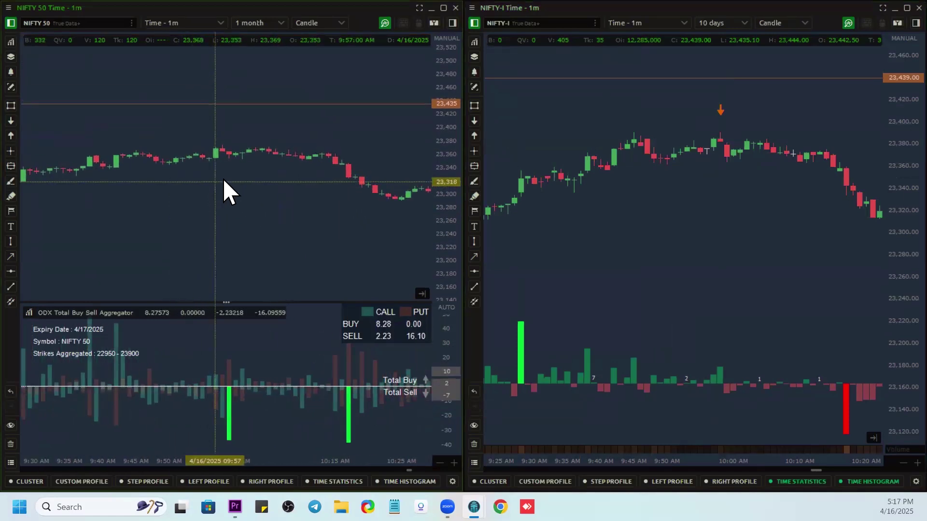
scroll(222, 182, up, 2)
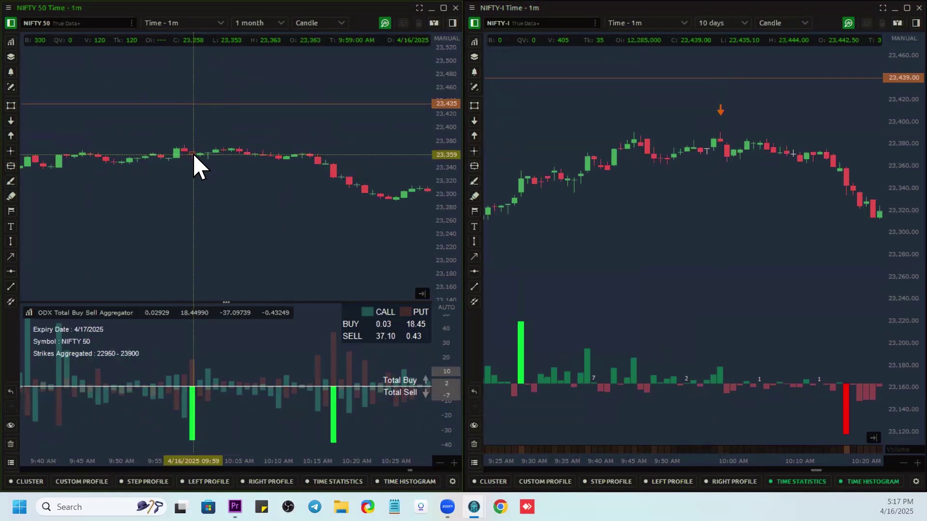
scroll(704, 186, up, 3)
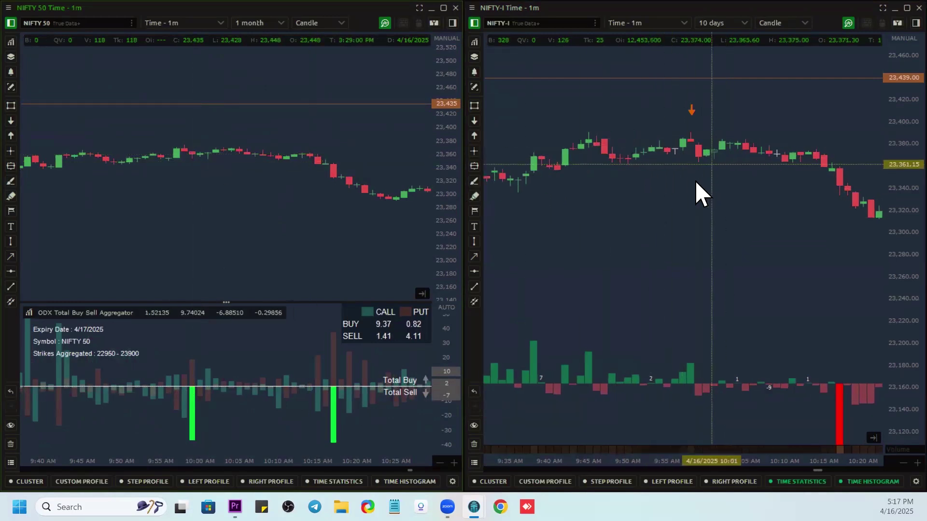
scroll(645, 190, up, 2)
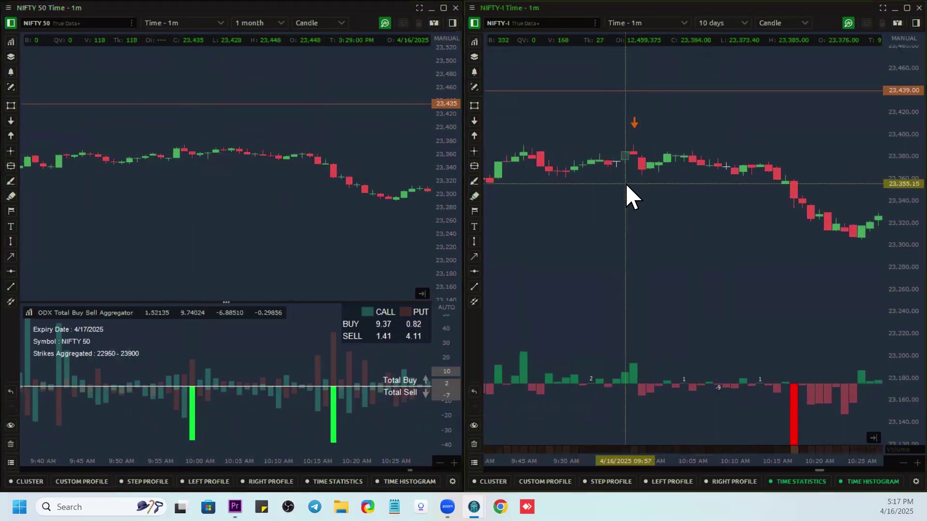
drag(613, 194, 682, 193)
scroll(682, 194, up, 2)
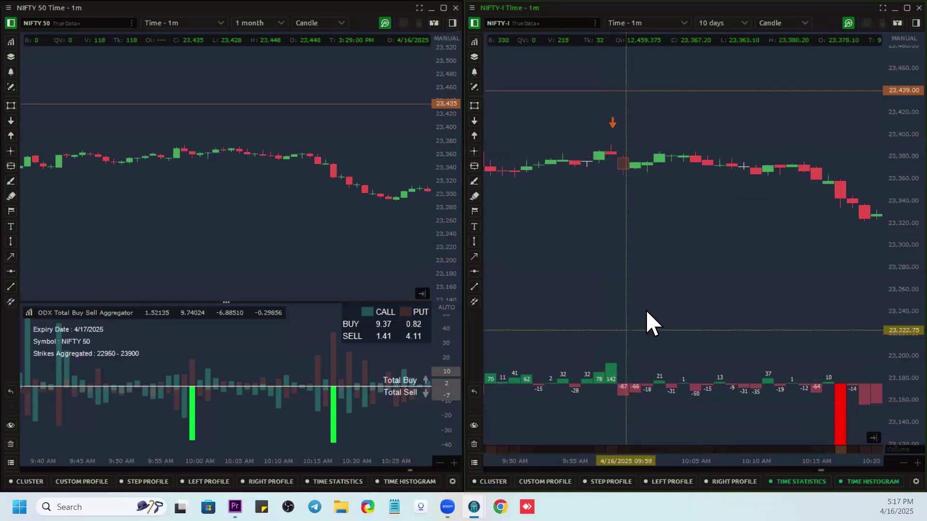
drag(648, 312, 770, 294)
scroll(764, 310, up, 3)
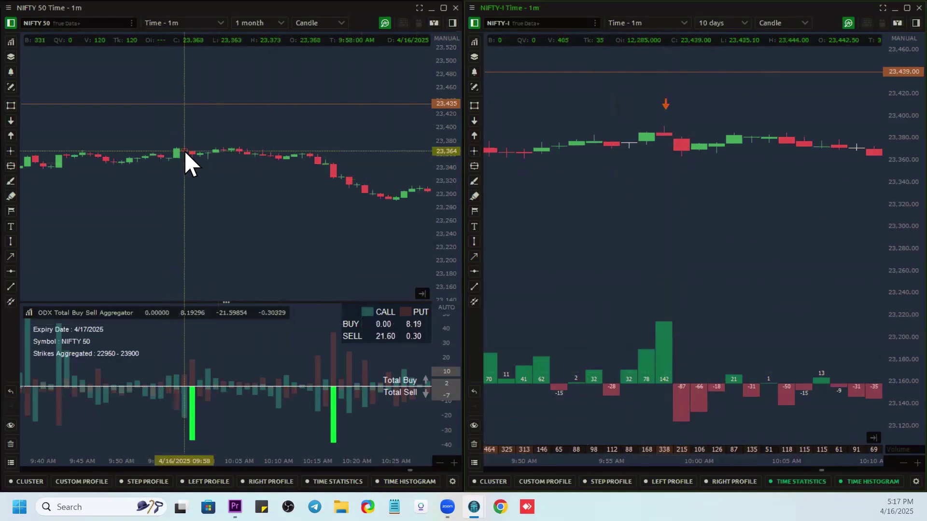
scroll(194, 156, down, 3)
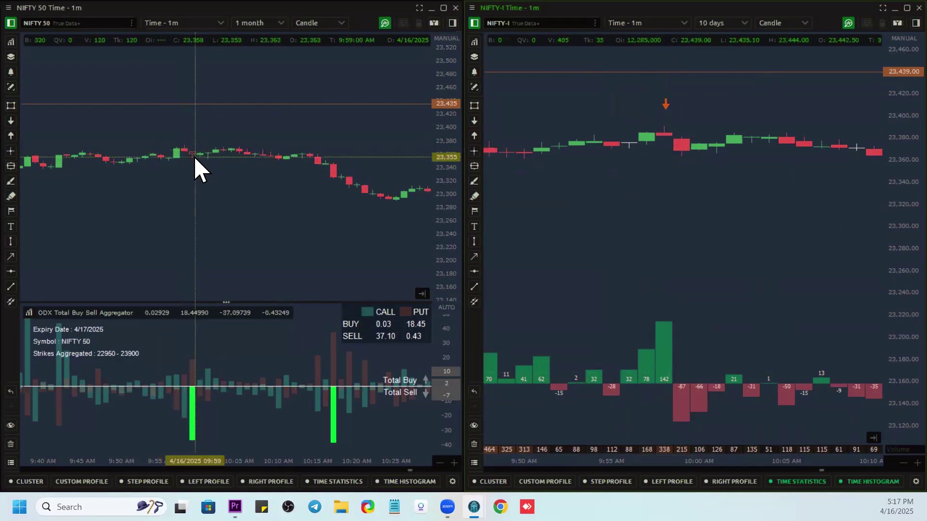
Step: Locate the 10:17 large option selling bar on NIFTY 50 and draw a yellow arrow pointing at the matching NIFTY-I candle
drag(326, 213, 219, 218)
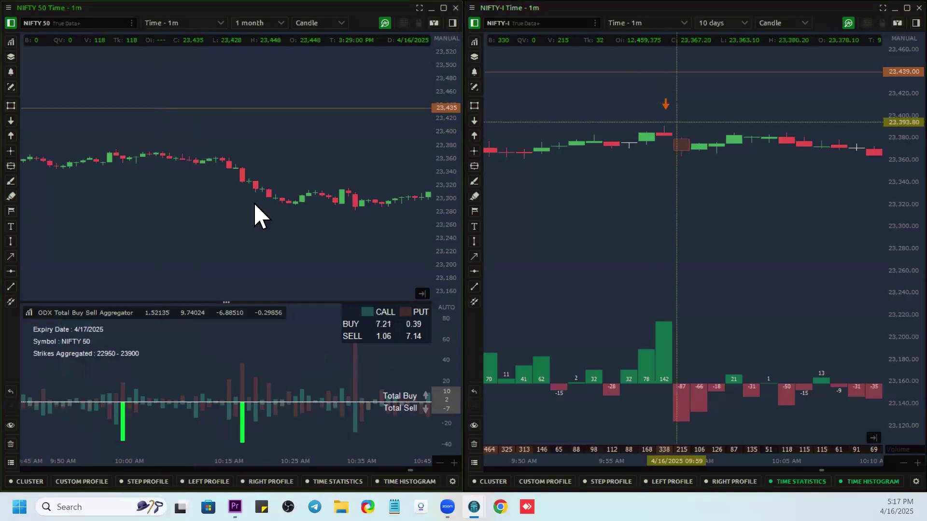
drag(209, 256, 157, 210)
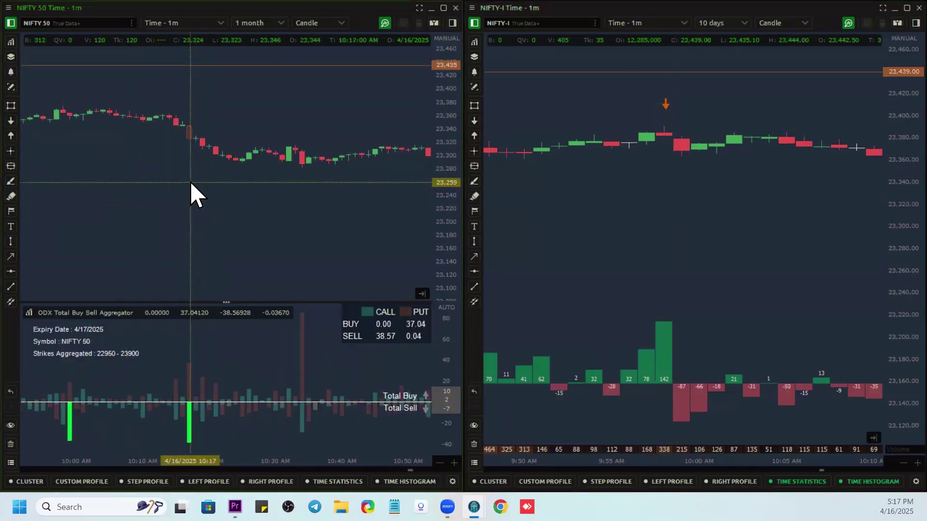
drag(798, 198, 670, 198)
scroll(672, 200, down, 3)
drag(822, 213, 715, 211)
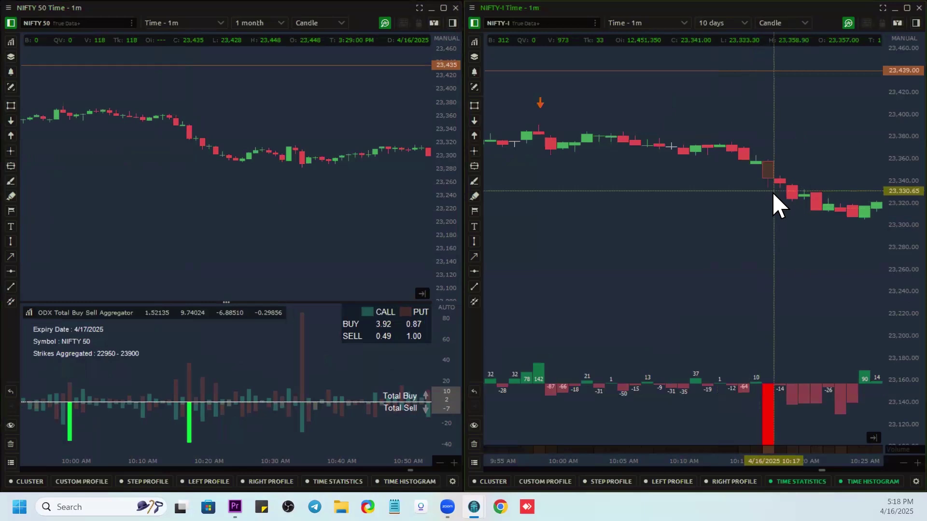
scroll(771, 193, up, 2)
scroll(771, 192, up, 2)
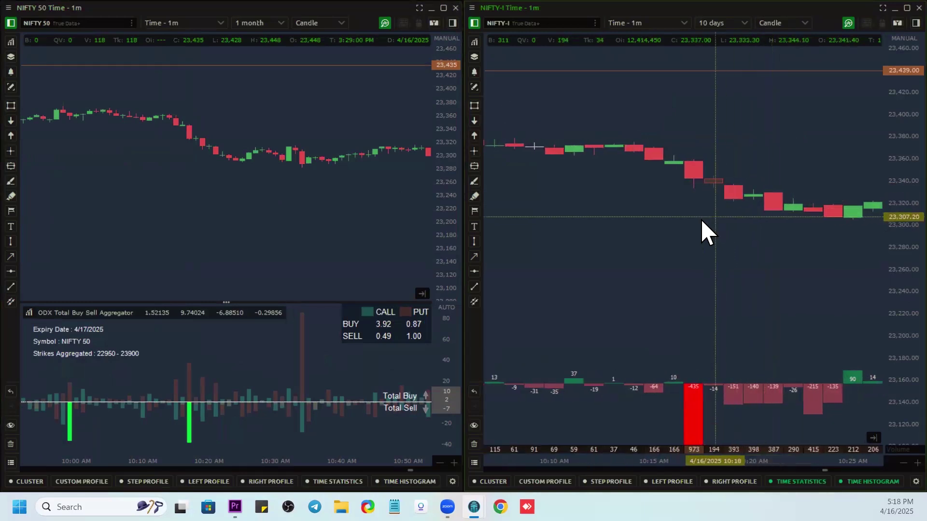
click(474, 257)
drag(800, 93, 708, 154)
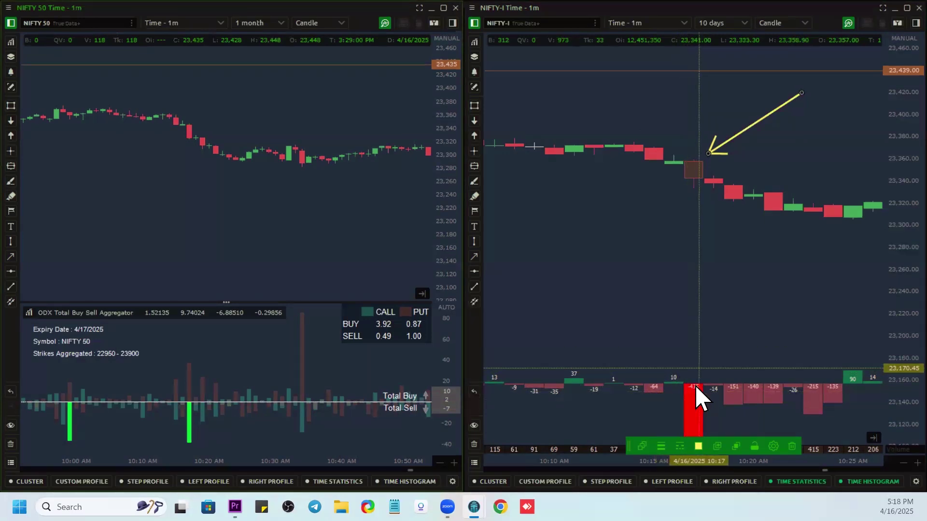
click(714, 389)
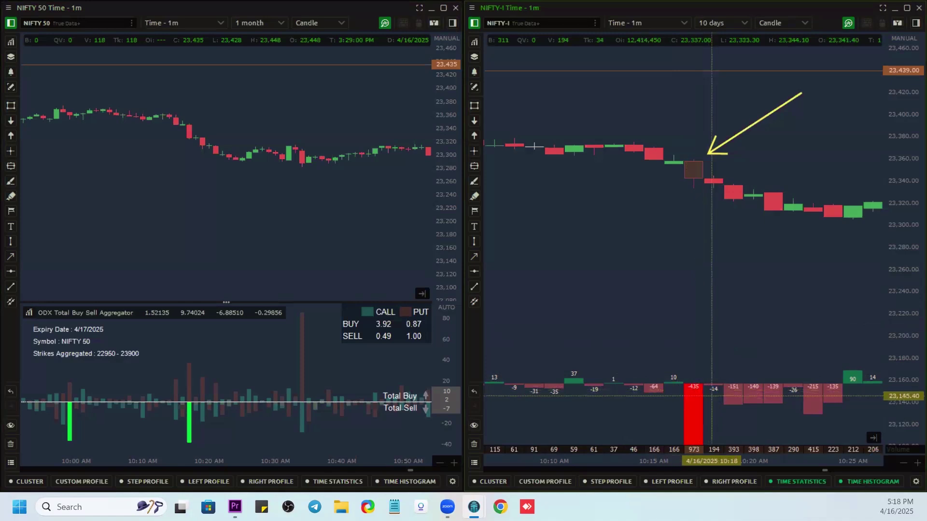
Step: Draw a horizontal ray from the high of the NIFTY-I 10:17 candle at 23,358.90
scroll(700, 244, down, 1)
mouse_move(716, 245)
mouse_down()
mouse_move(659, 207)
mouse_move(708, 219)
mouse_move(703, 233)
mouse_move(750, 253)
mouse_move(660, 234)
mouse_move(684, 196)
mouse_up()
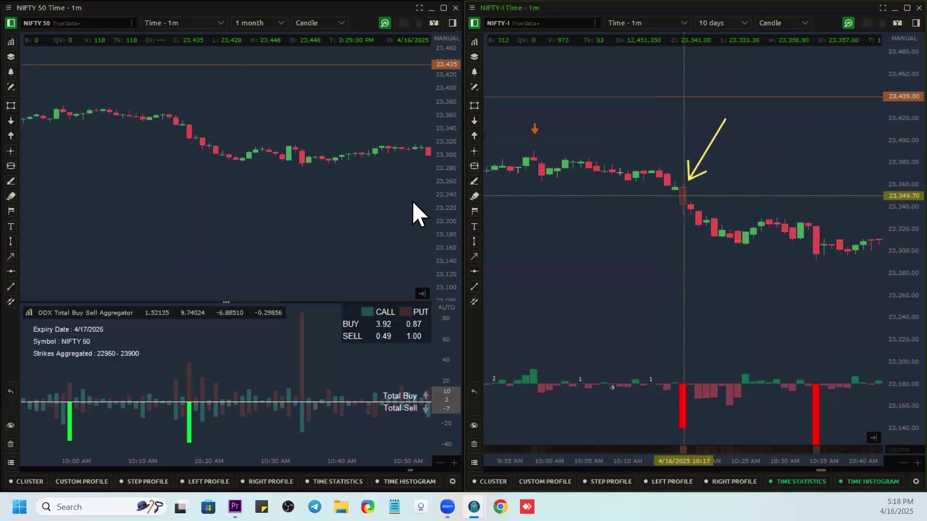
click(475, 261)
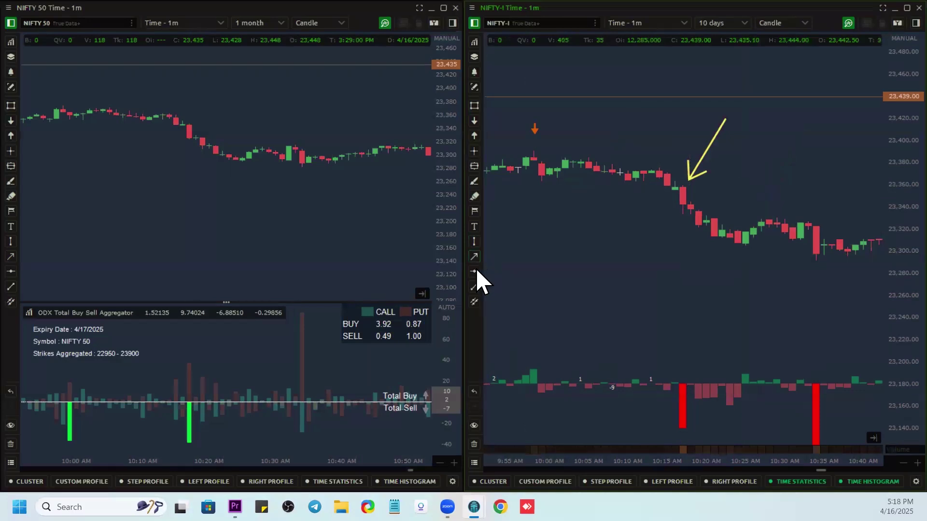
click(683, 185)
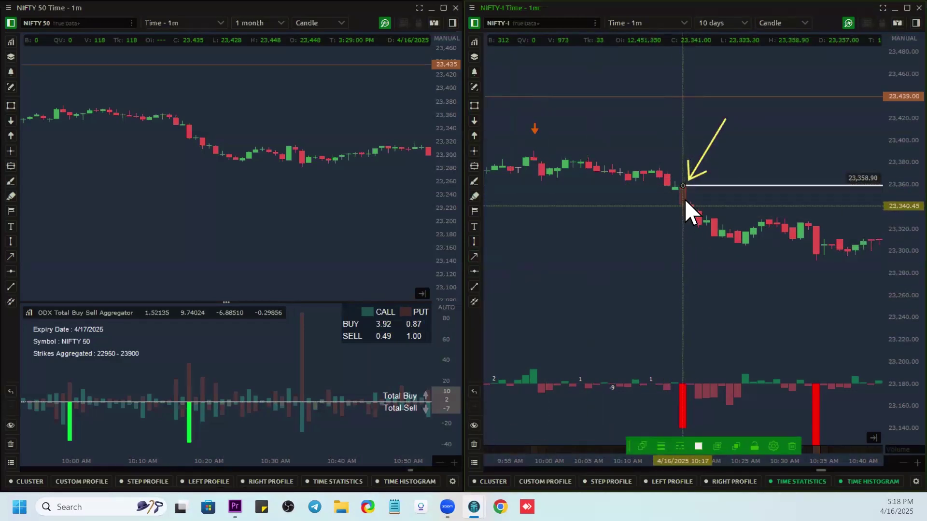
drag(681, 212, 676, 189)
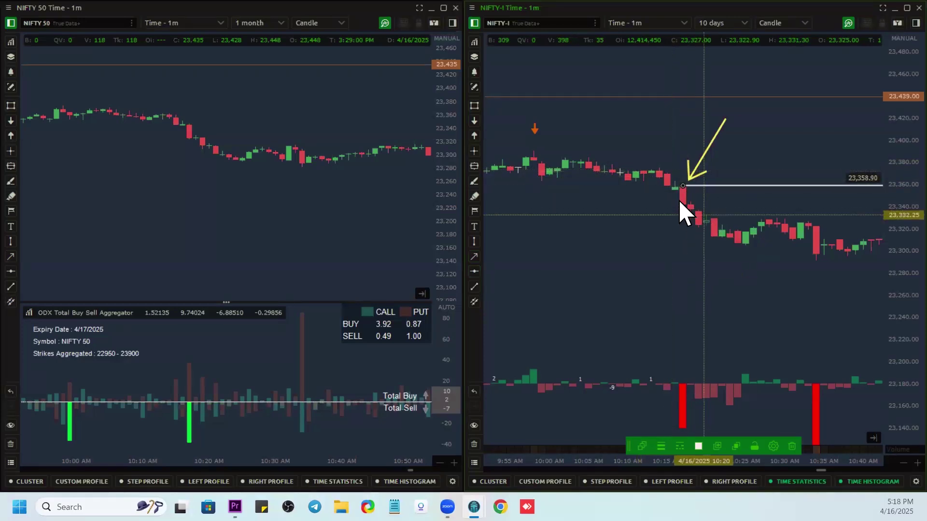
drag(679, 199, 650, 161)
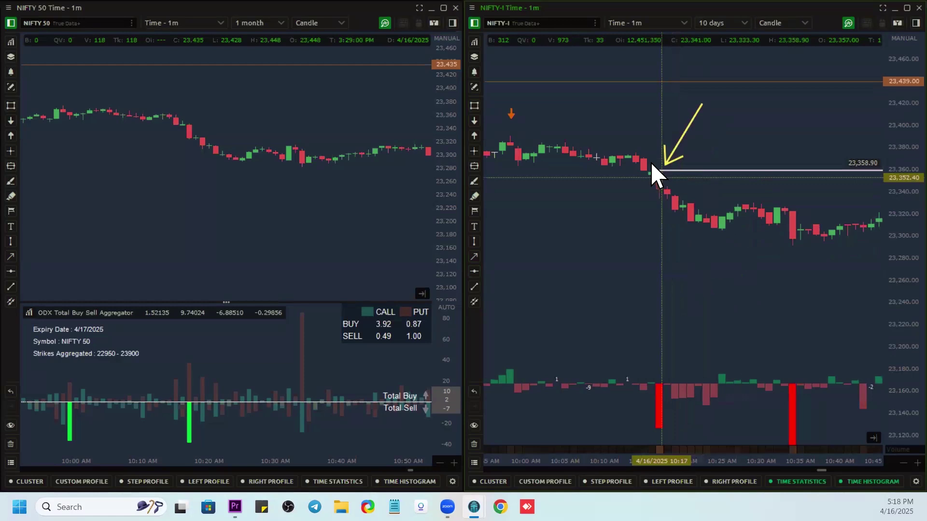
right_click(661, 187)
drag(661, 187, 720, 227)
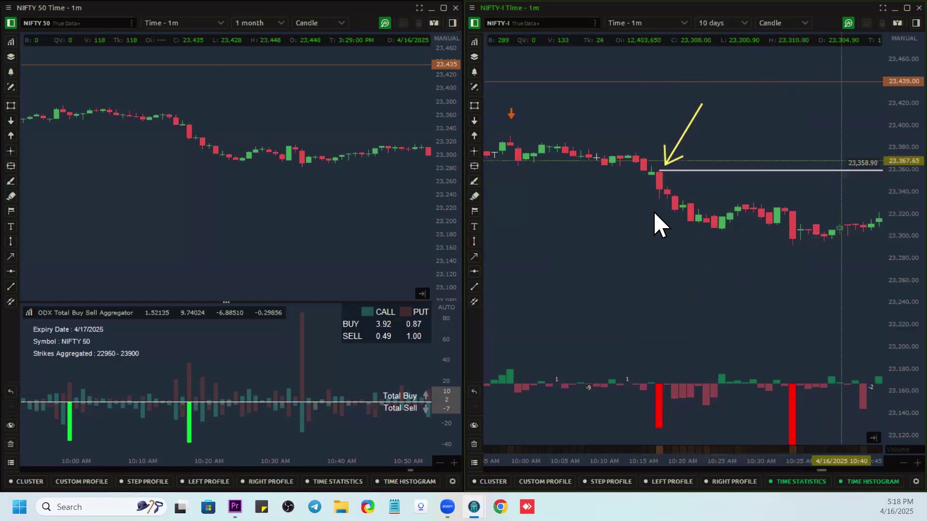
drag(661, 188, 801, 236)
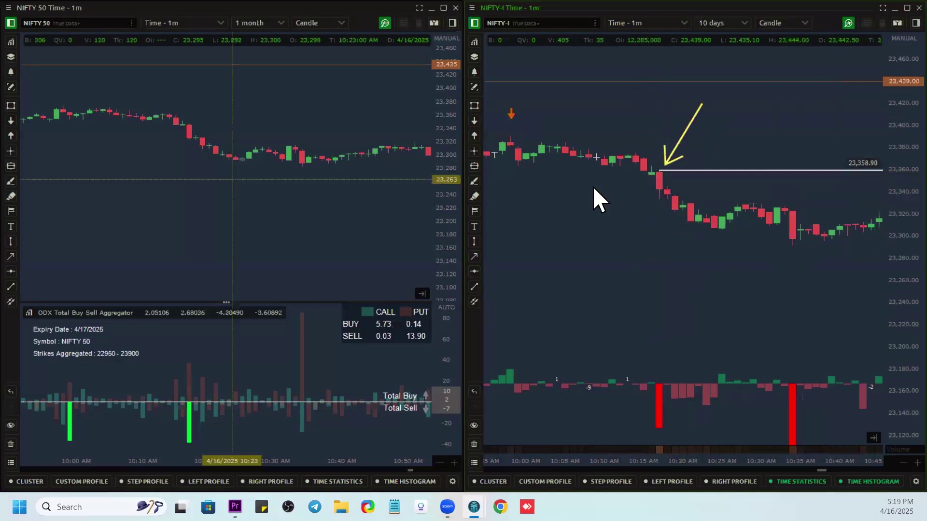
drag(660, 188, 783, 225)
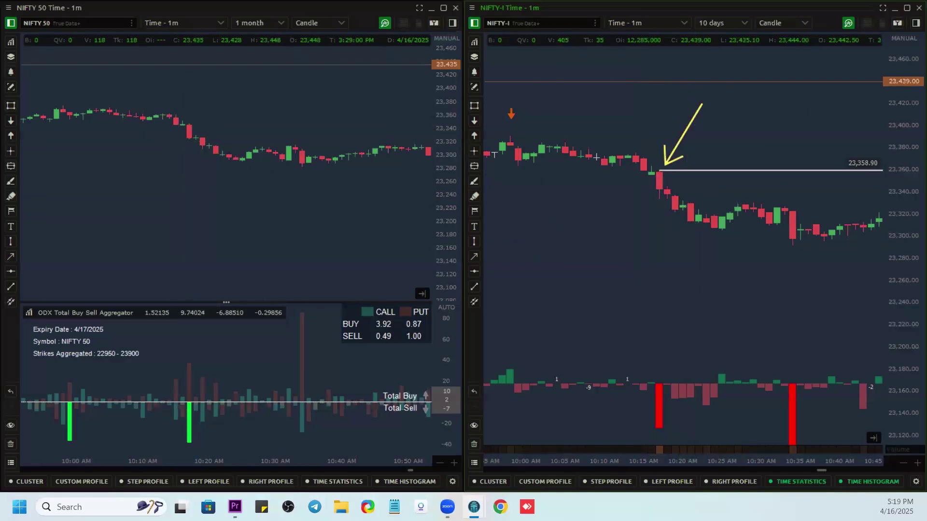
Step: Draw a yellow arrow on the NIFTY 50 chart pointing at the 10:17 candle
click(11, 257)
drag(243, 91, 199, 119)
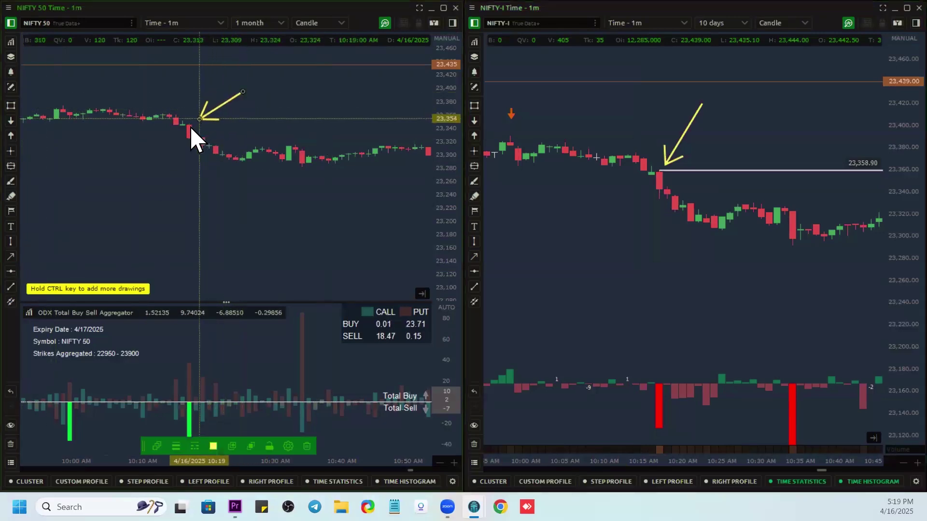
click(189, 127)
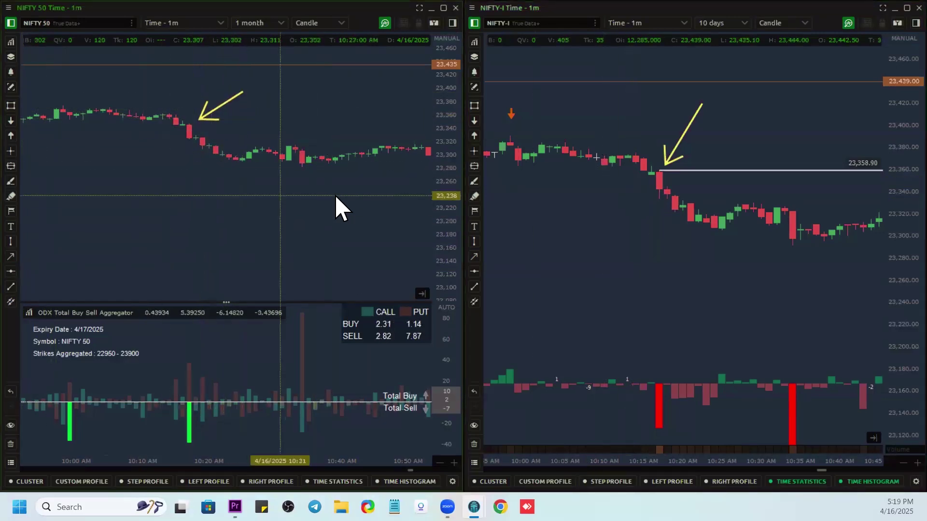
Step: Search the NIFTY 50 chart after the 10:17 candle for the next large option selling bars, up to about 14:00
drag(334, 195, 219, 204)
scroll(221, 207, down, 1)
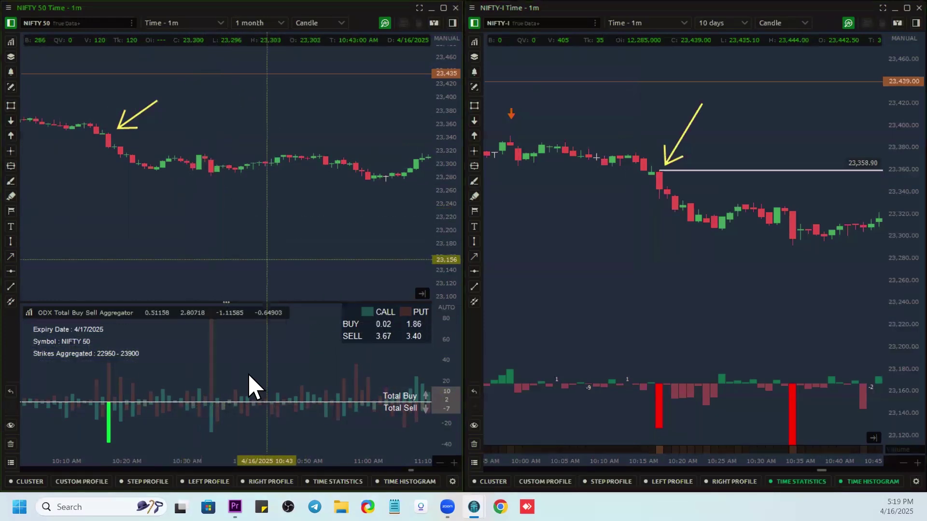
scroll(268, 237, down, 3)
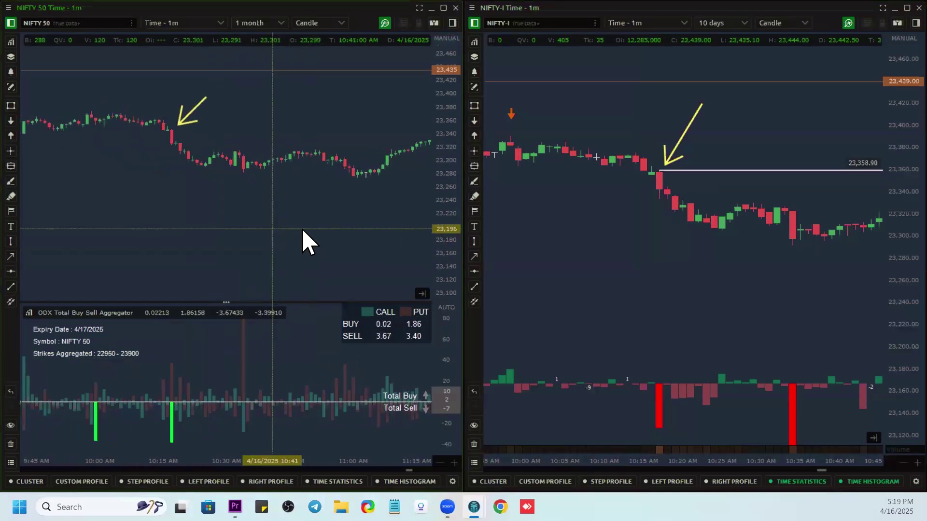
drag(308, 223, 200, 220)
drag(300, 208, 224, 213)
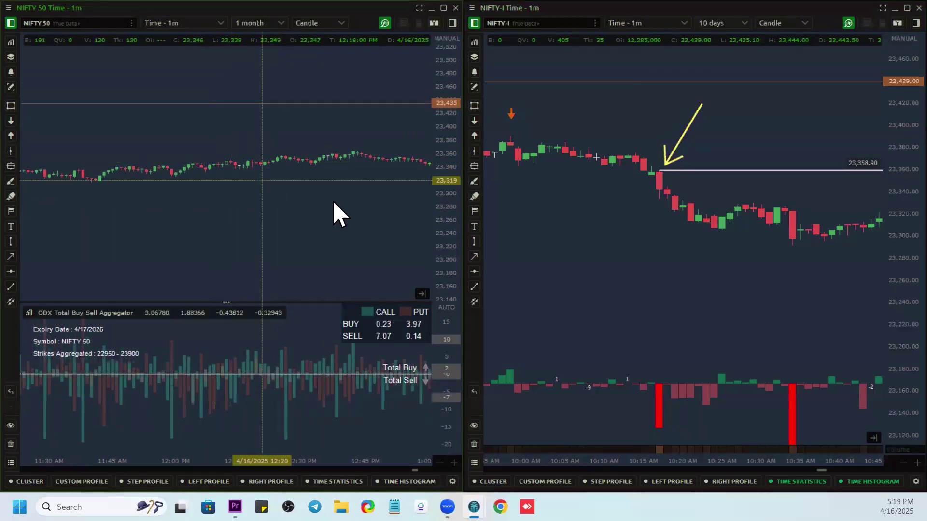
drag(332, 201, 204, 207)
drag(324, 210, 187, 204)
drag(328, 210, 251, 210)
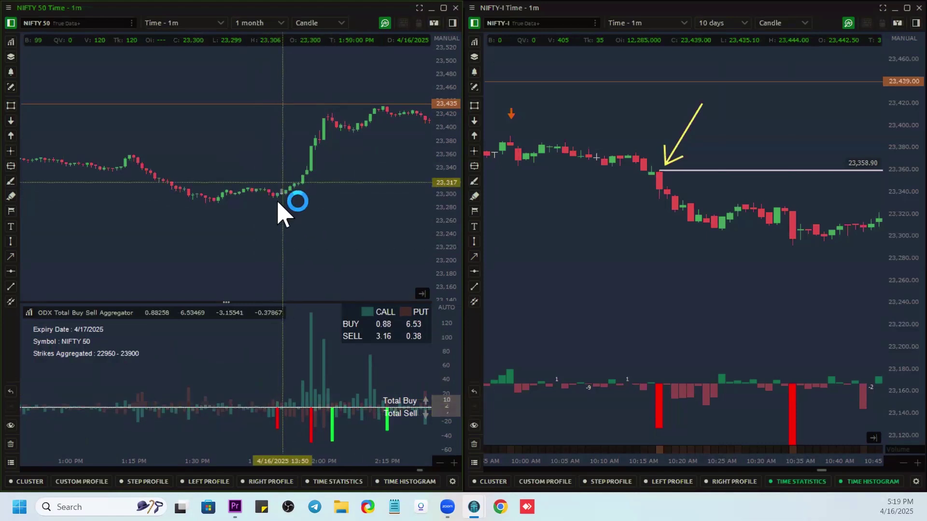
Step: Revisit the 10:17 option selling bar on NIFTY 50 and compare it with the 13:49 put selling bar
drag(99, 241, 441, 227)
drag(169, 217, 435, 222)
drag(203, 224, 436, 224)
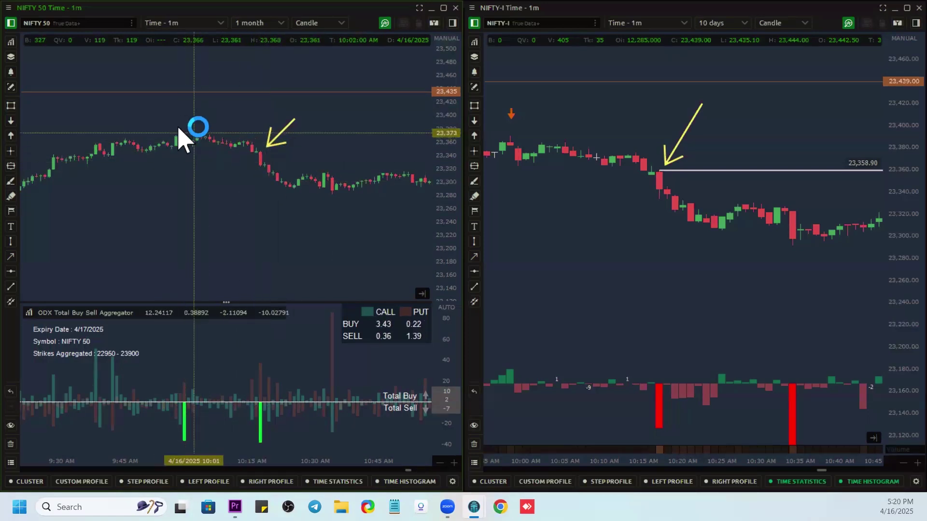
middle_click(261, 164)
drag(401, 196, 68, 205)
scroll(273, 215, down, 8)
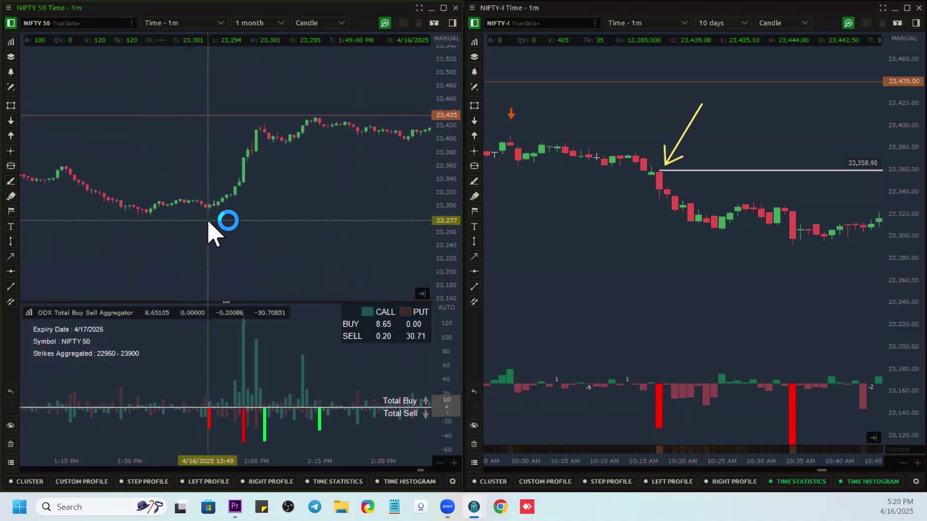
Step: Follow NIFTY-I price and delta against the 23,358.90 ray from the 10:17 candle through to about 14:15
scroll(663, 227, down, 6)
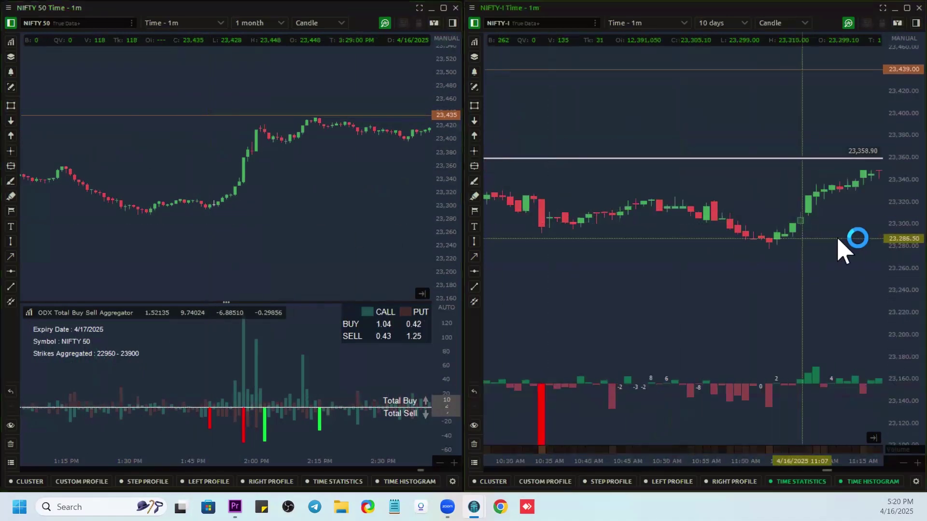
scroll(655, 231, down, 5)
drag(809, 235, 705, 229)
drag(759, 212, 712, 220)
drag(595, 234, 663, 235)
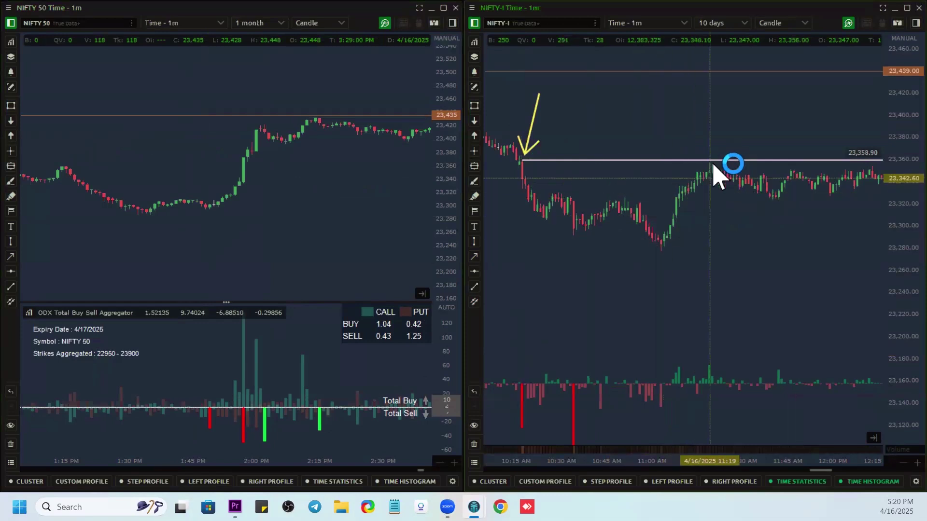
scroll(714, 161, down, 3)
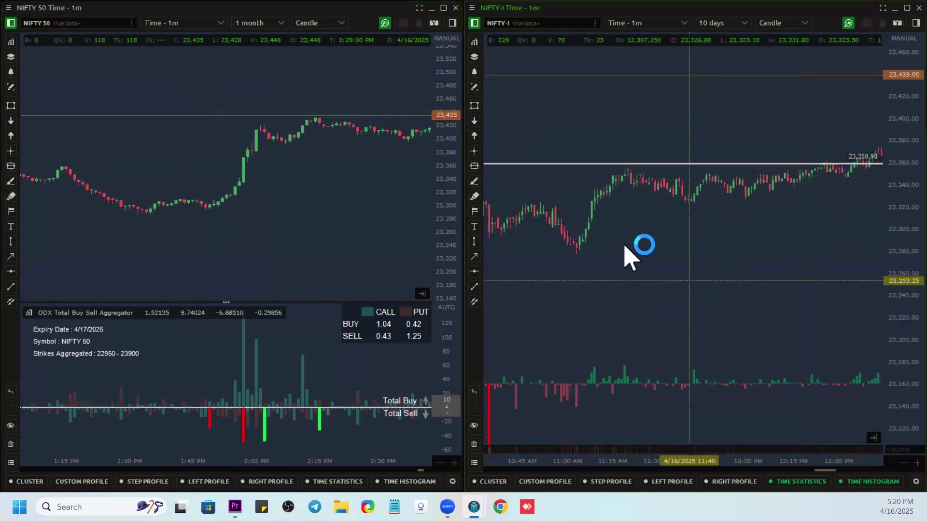
scroll(771, 240, down, 6)
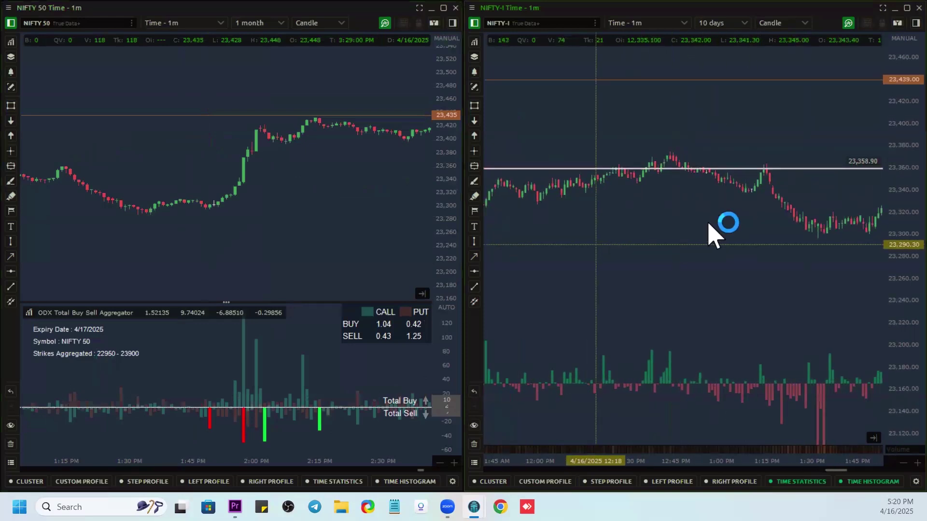
scroll(681, 236, down, 3)
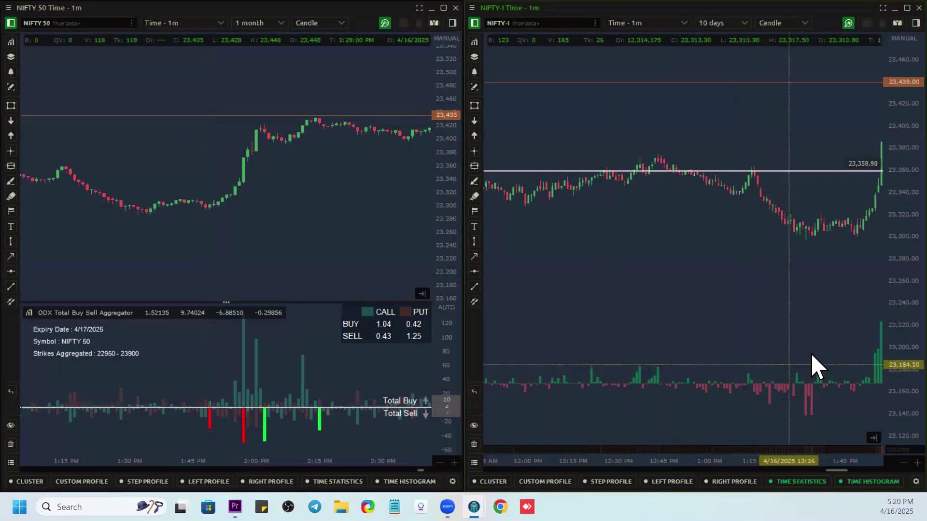
scroll(768, 348, down, 5)
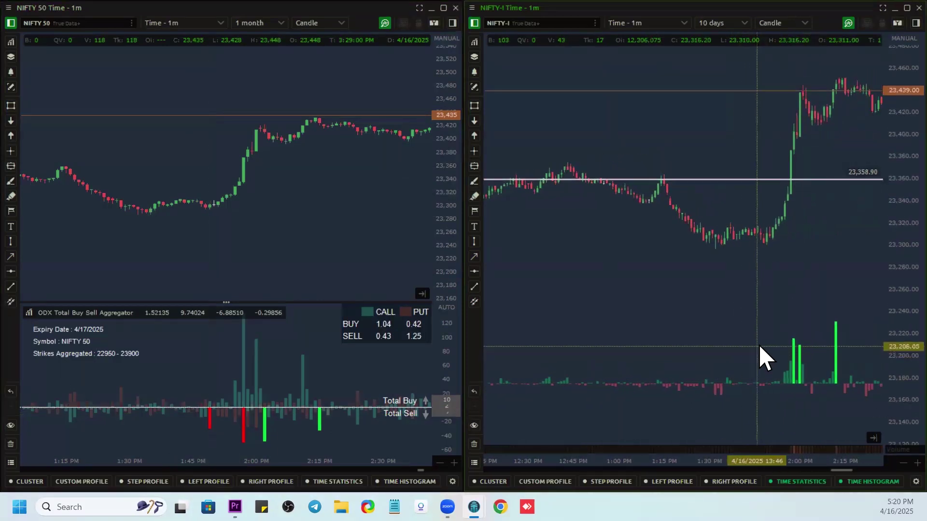
Step: Examine the NIFTY-I delta and volume values candle by candle from 13:49 to 13:58
scroll(755, 351, up, 6)
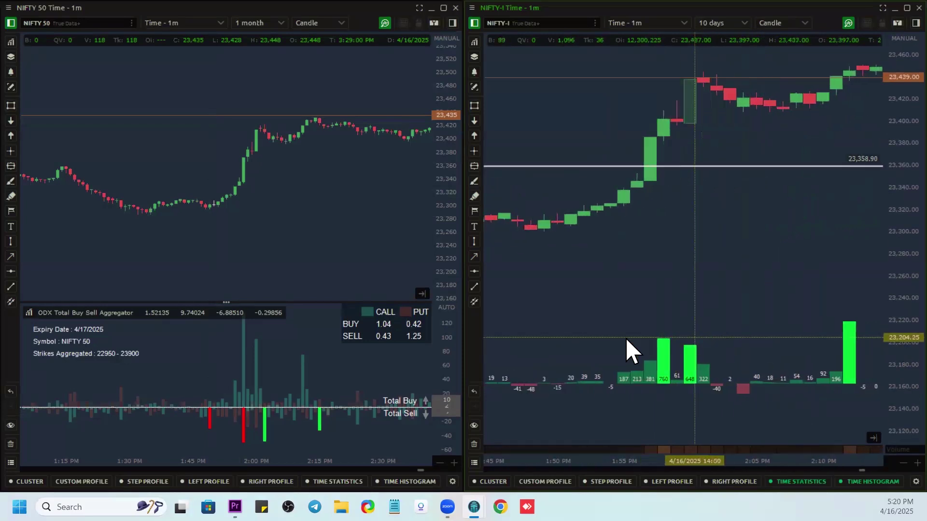
drag(584, 337, 659, 322)
scroll(659, 323, up, 1)
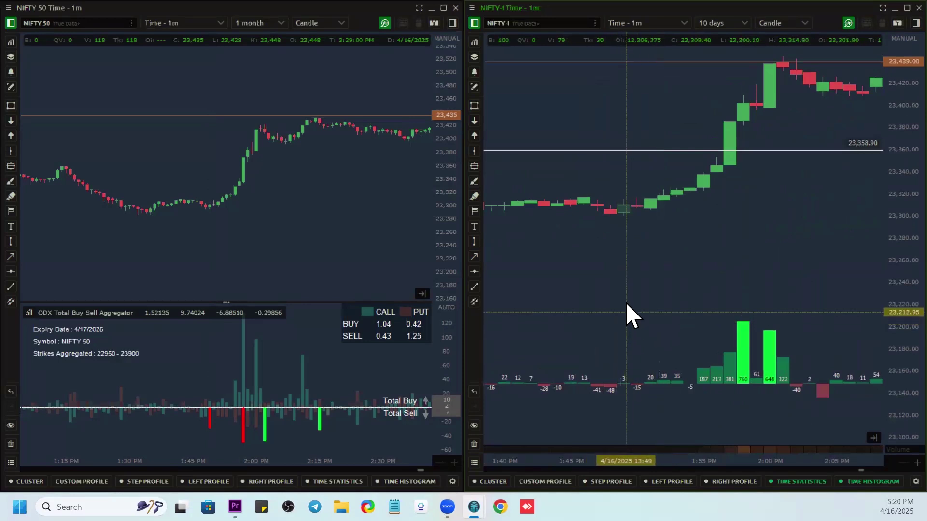
drag(625, 283, 638, 280)
drag(697, 317, 724, 293)
scroll(767, 320, up, 2)
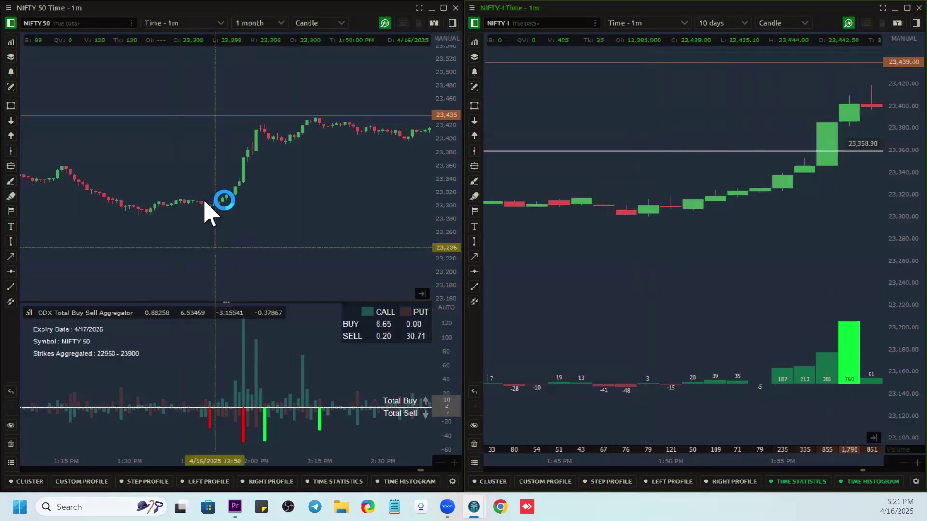
Step: Draw a yellow arrow on the NIFTY 50 chart pointing up at the 13:49 candle
click(11, 257)
click(164, 247)
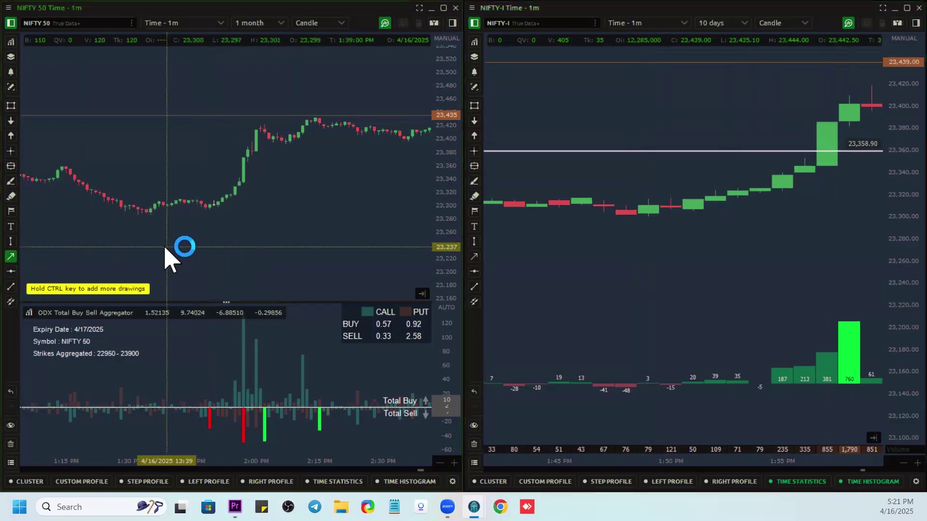
click(201, 218)
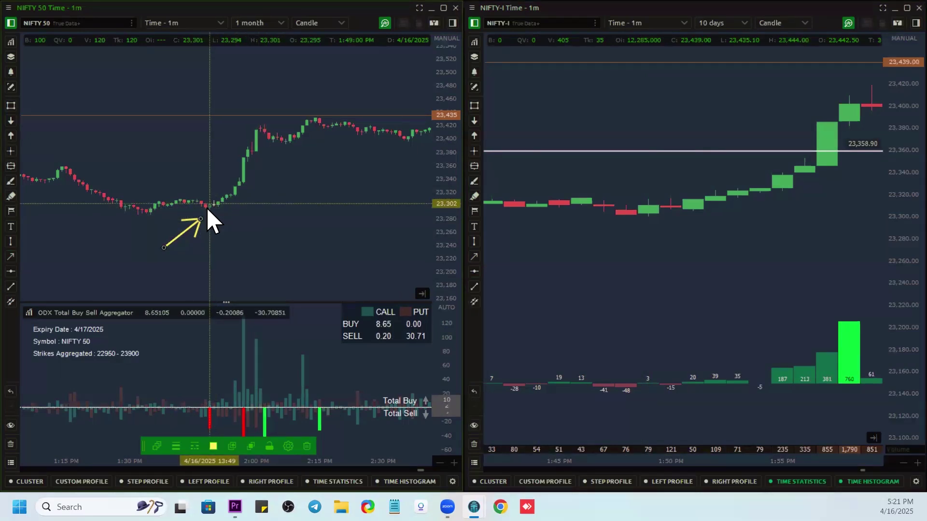
drag(240, 209, 225, 213)
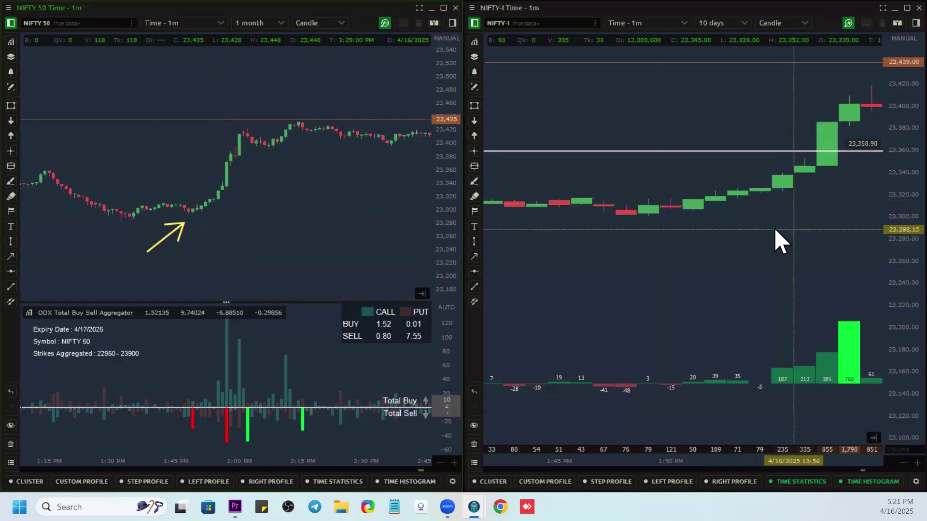
Step: Delete the 23,358.90 horizontal ray that crosses the 13:57 candle on the NIFTY-I chart
drag(775, 228, 697, 231)
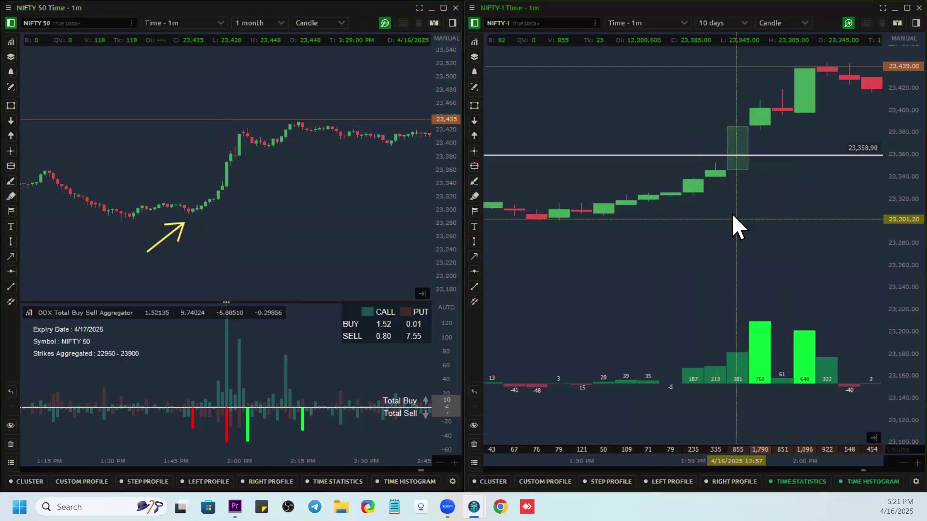
click(736, 157)
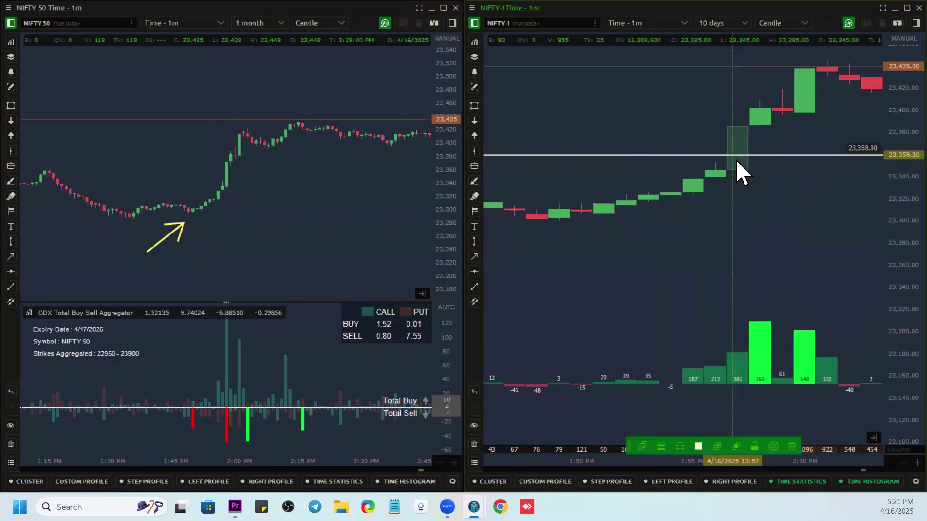
key(Delete)
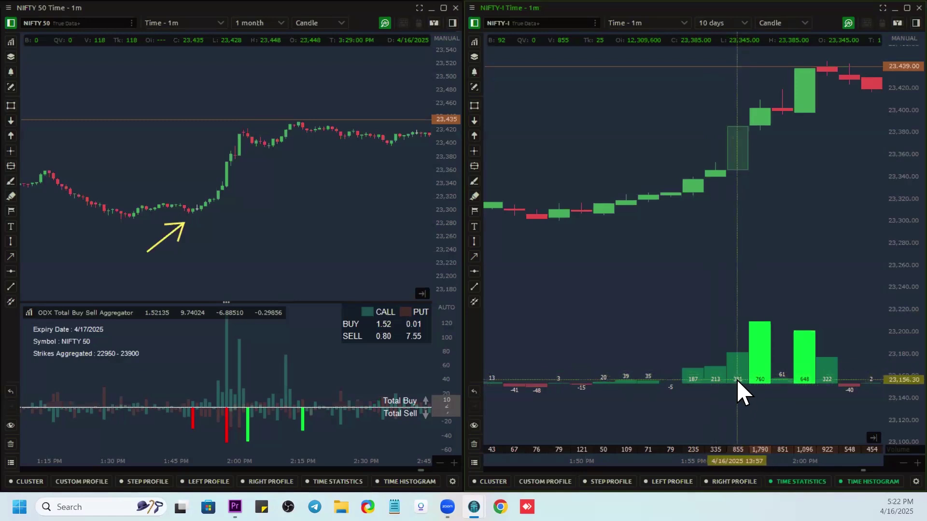
Step: Collapse the ODX Total Buy Sell Aggregator label and draw a yellow arrow pointing at the tall 13:57 call buying bar
scroll(736, 379, down, 2)
drag(743, 233, 662, 334)
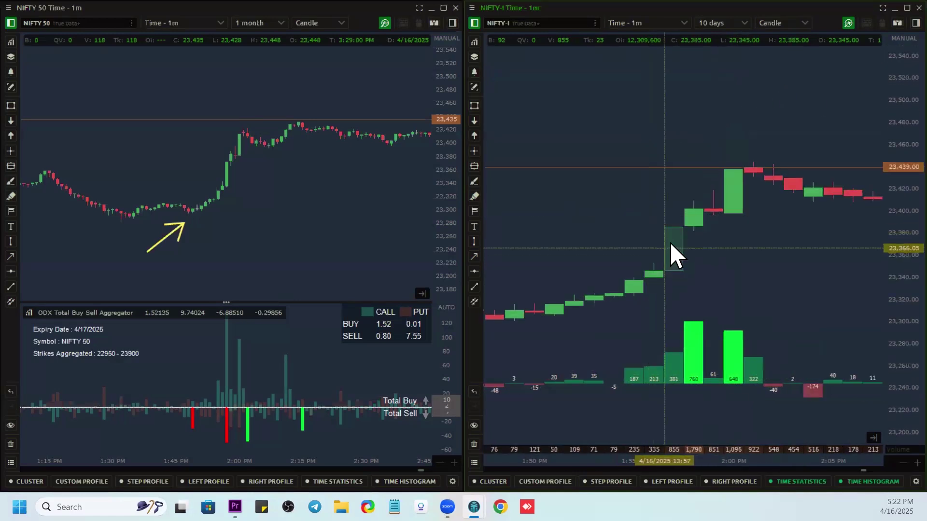
drag(670, 242, 685, 215)
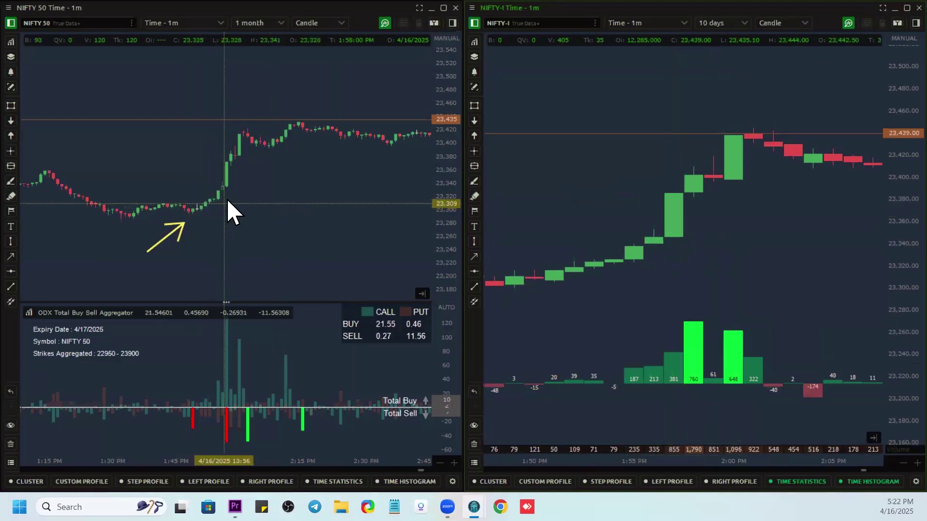
drag(248, 221, 290, 207)
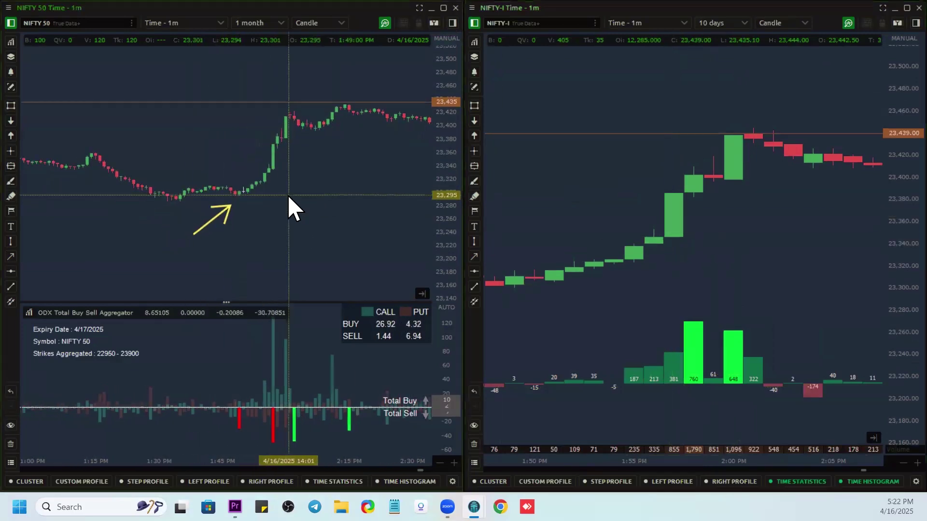
click(30, 313)
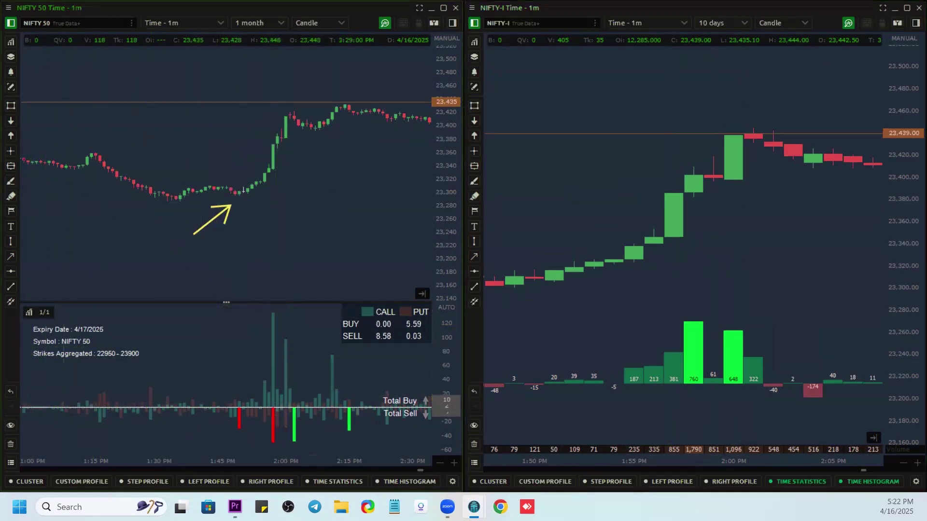
click(11, 257)
drag(230, 341, 261, 358)
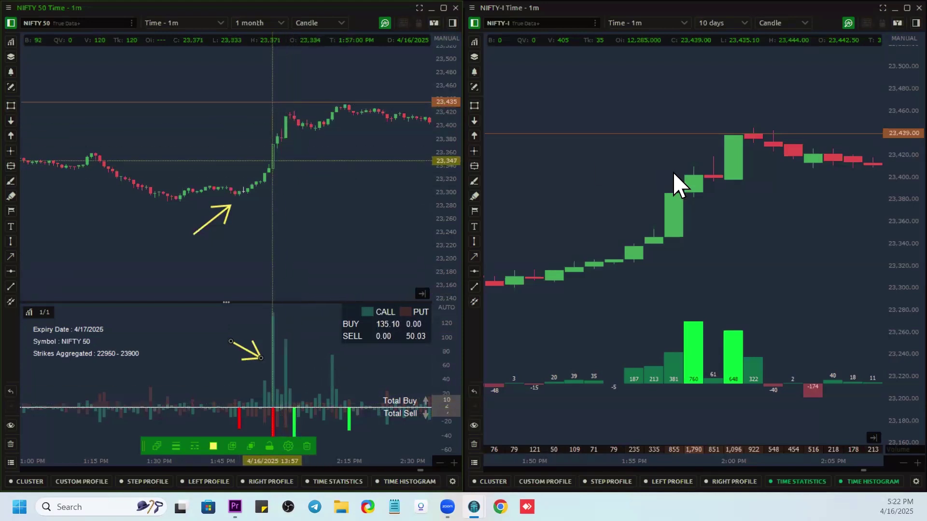
Step: Examine how NIFTY-I price and delta develop after the 13:57 candle, through to about 15:00
drag(652, 221, 628, 246)
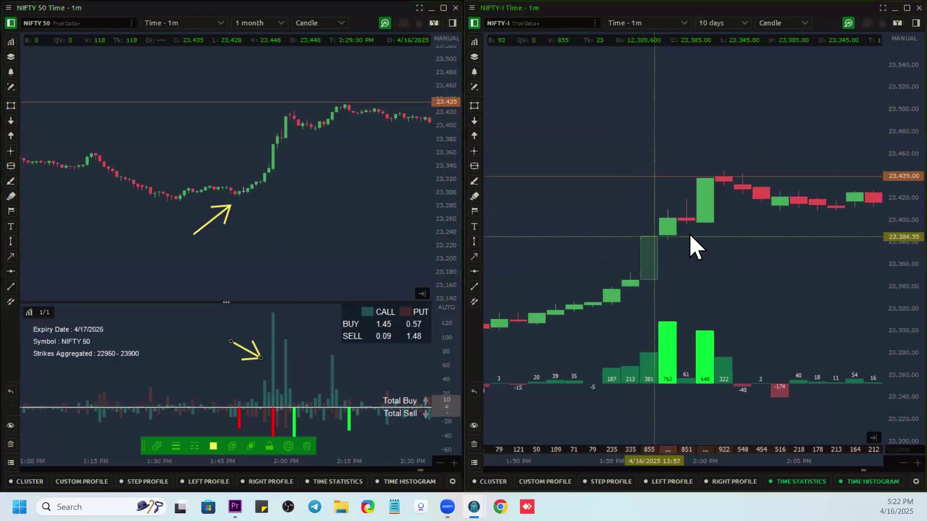
scroll(690, 235, down, 4)
drag(812, 245, 769, 149)
drag(708, 248, 618, 232)
scroll(714, 209, down, 4)
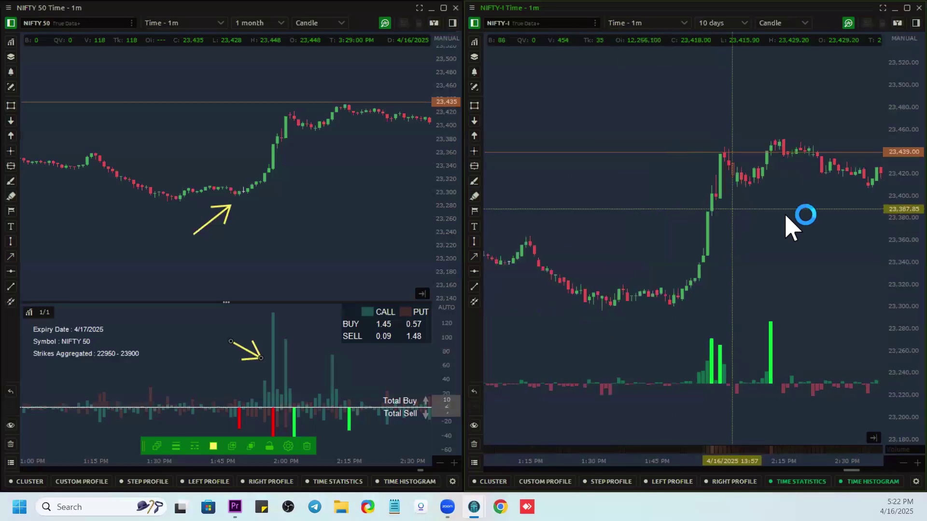
drag(786, 217, 687, 234)
scroll(693, 227, up, 4)
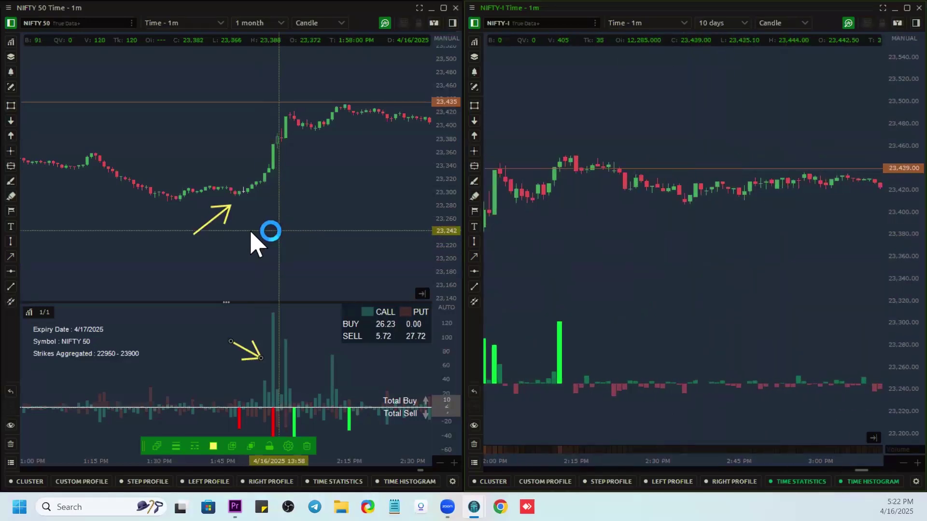
Step: Draw a yellow arrow on the NIFTY 50 chart pointing down at the top of the rally around 14:00
drag(251, 232, 217, 229)
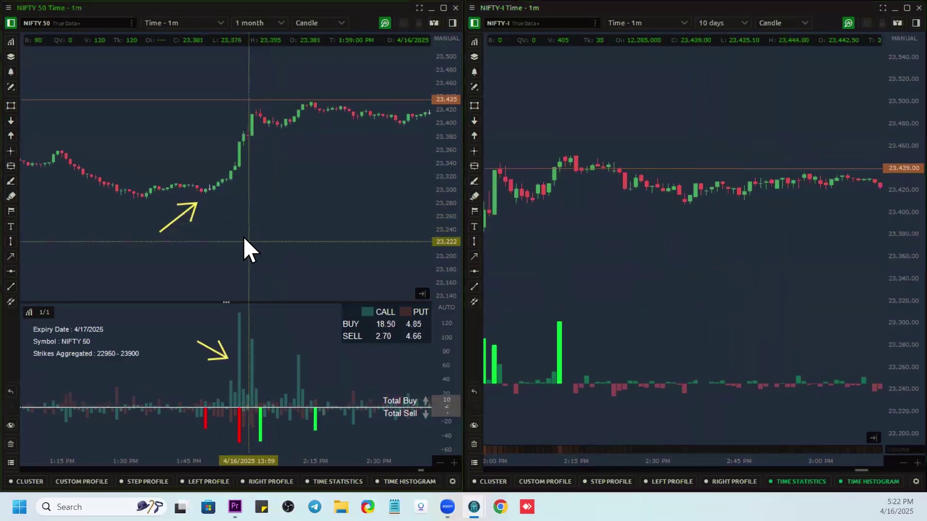
drag(242, 155, 268, 159)
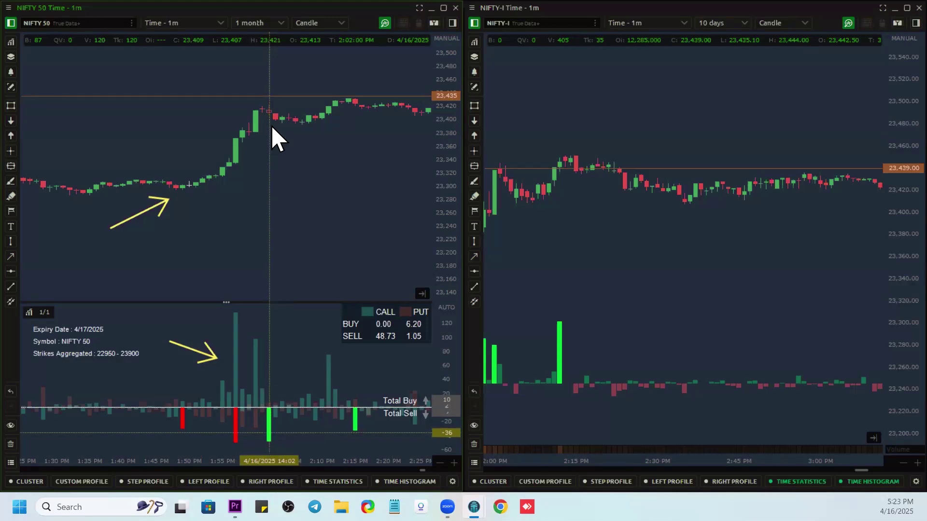
drag(271, 116, 224, 151)
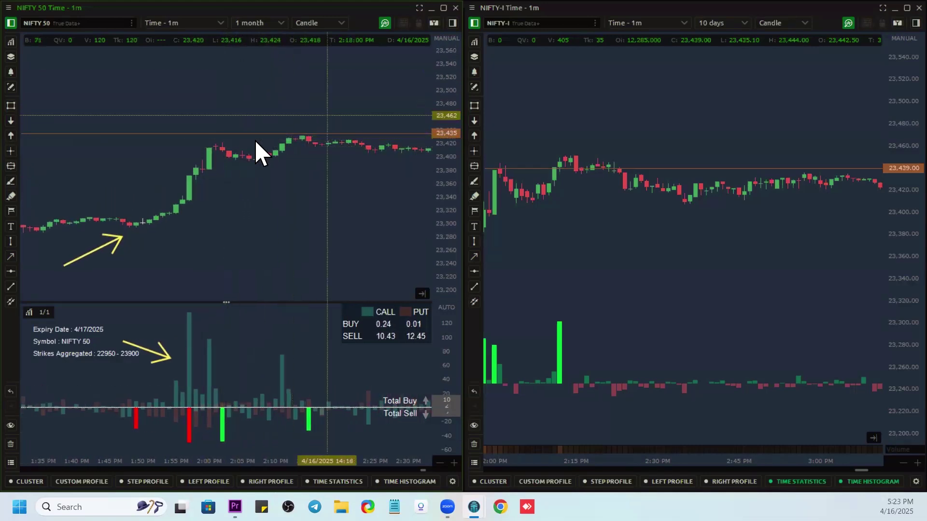
click(11, 256)
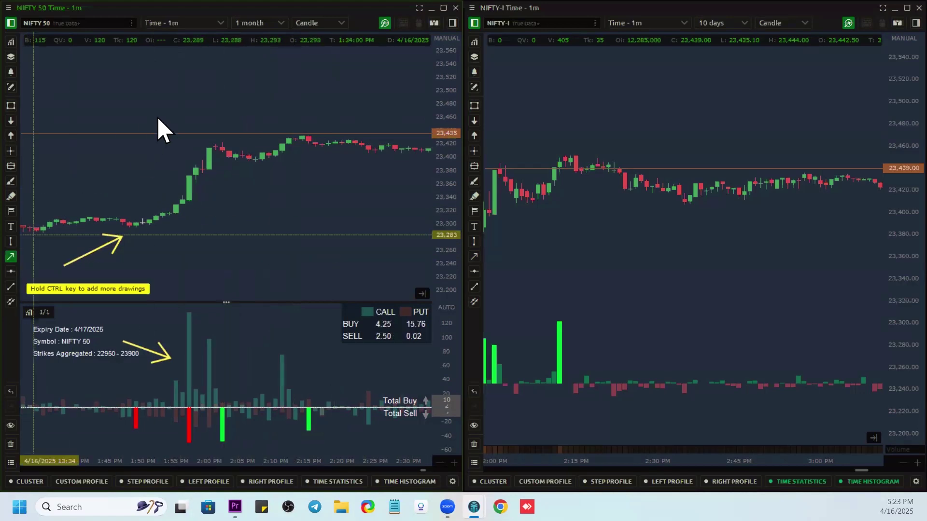
drag(178, 102, 213, 138)
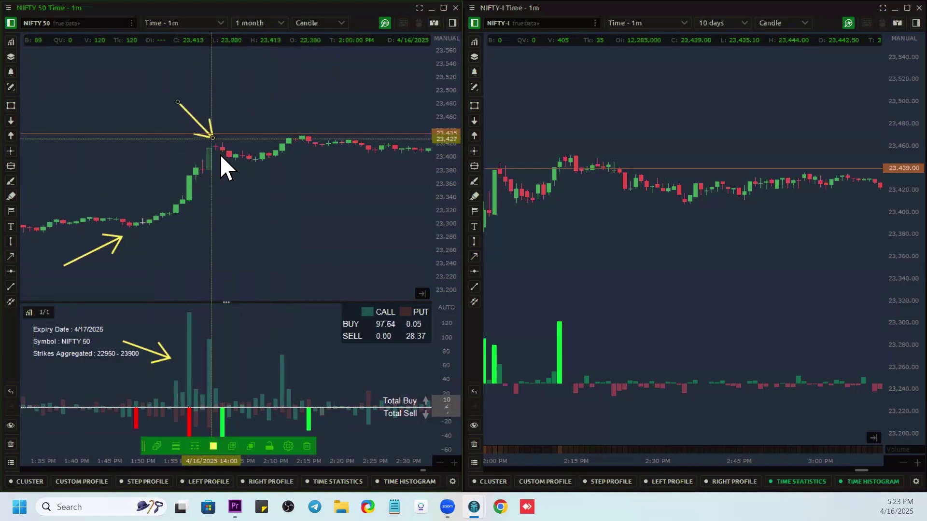
click(221, 149)
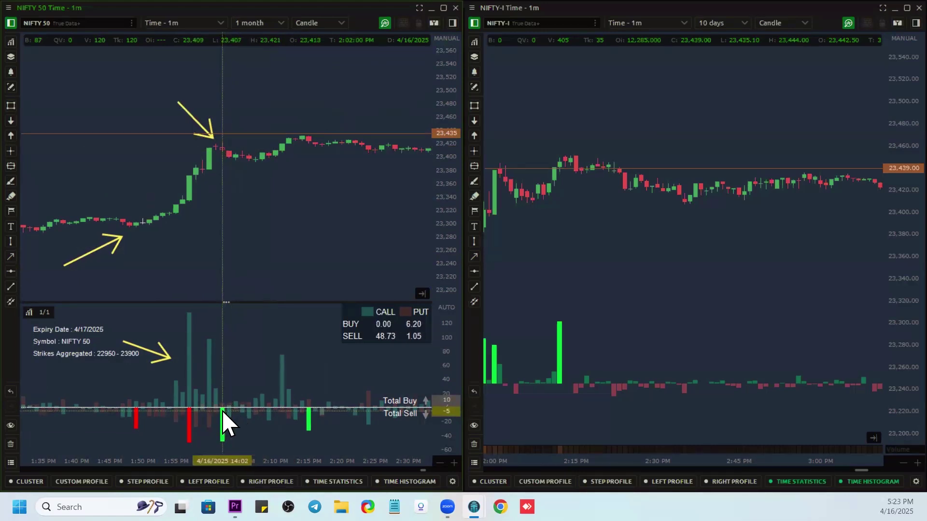
Step: Examine how NIFTY 50 and NIFTY-I price and order flow develop from the 14:00 peak through to the close
drag(234, 184, 195, 178)
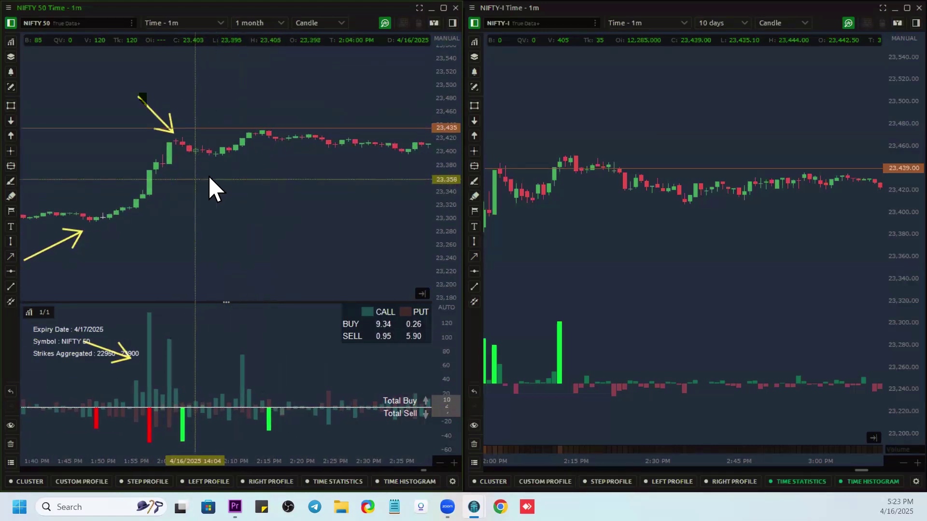
scroll(224, 176, down, 2)
drag(400, 161, 275, 177)
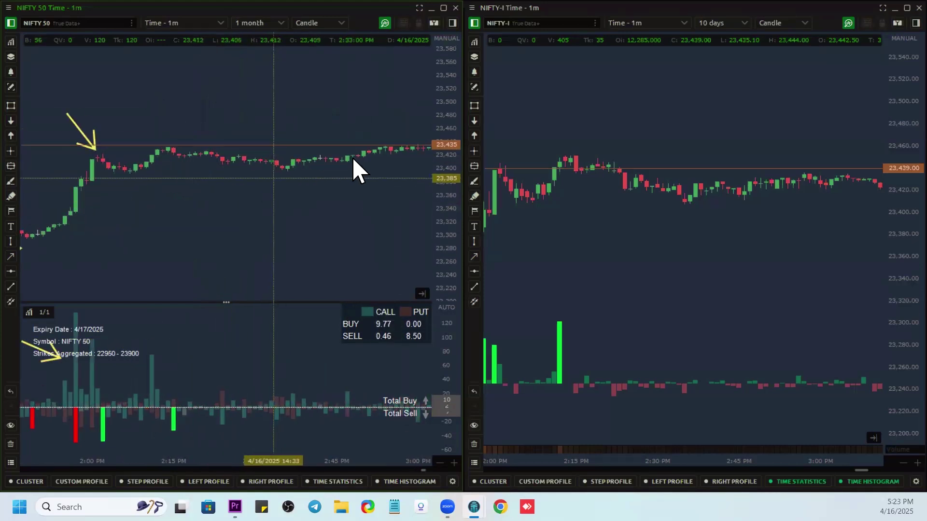
scroll(211, 172, up, 3)
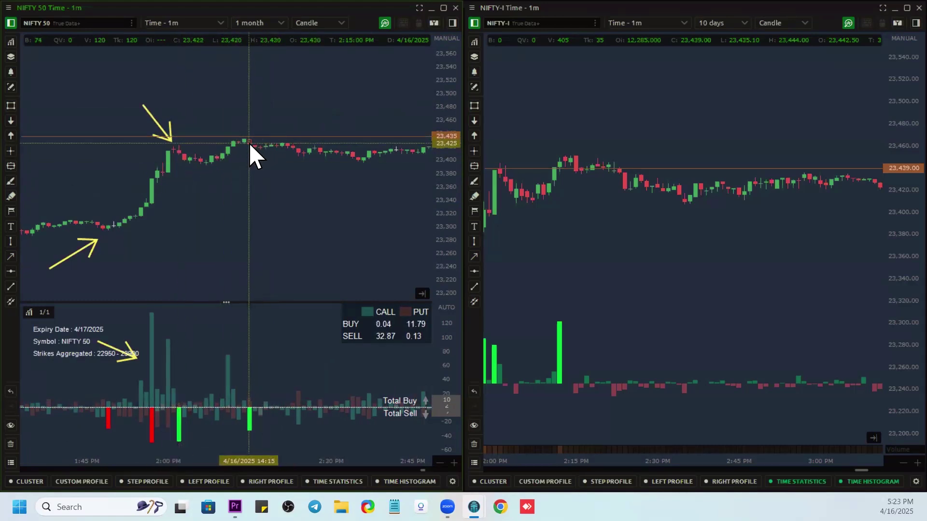
drag(249, 143, 195, 135)
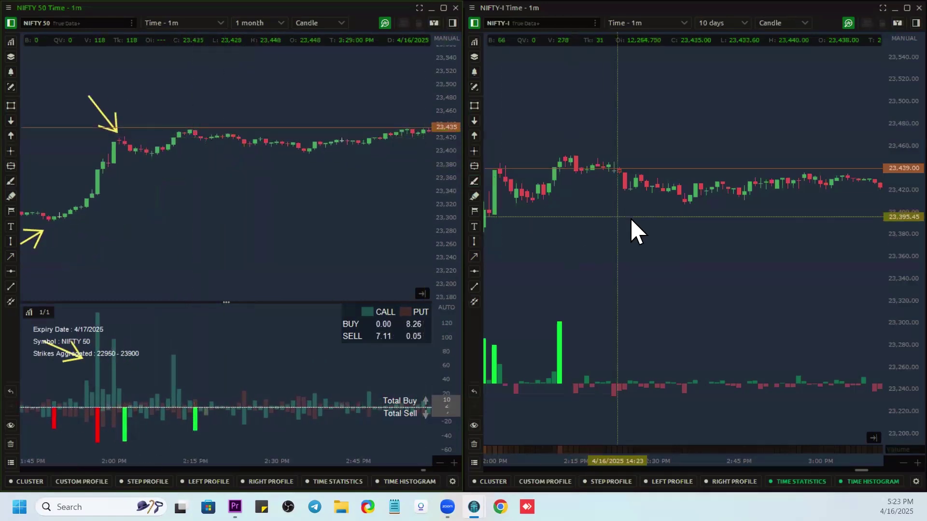
scroll(647, 235, down, 2)
drag(762, 241, 563, 233)
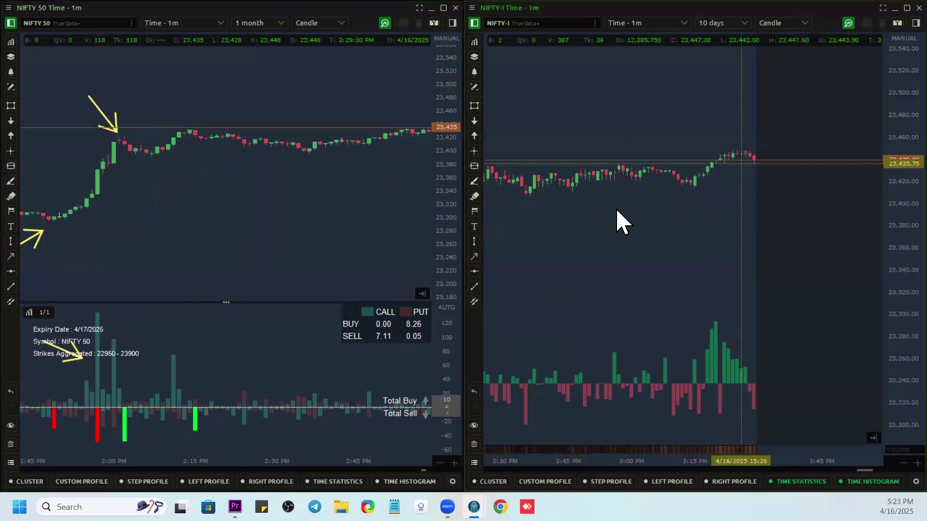
scroll(616, 208, up, 3)
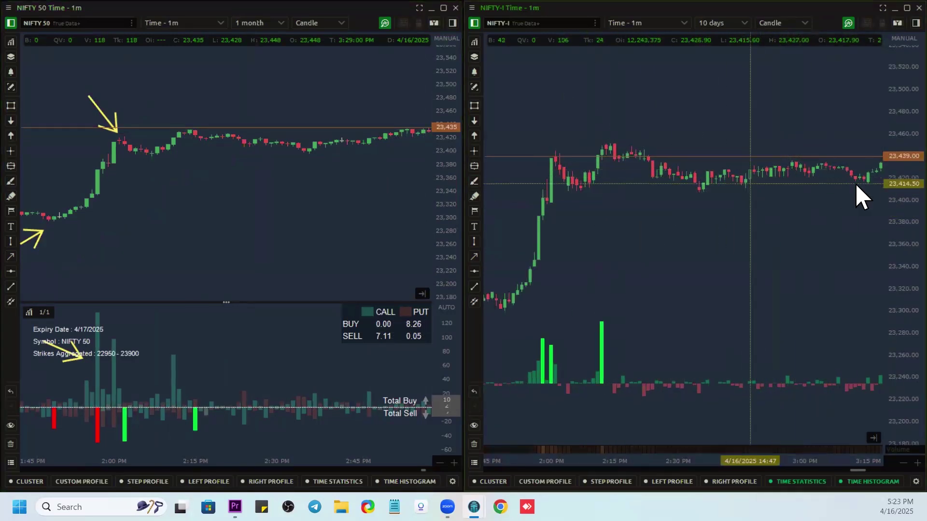
scroll(809, 191, down, 2)
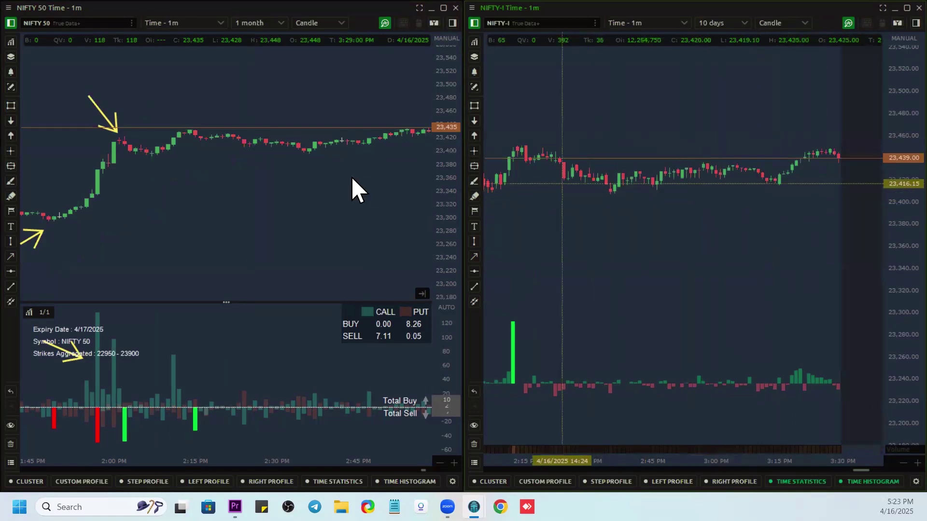
scroll(306, 204, up, 3)
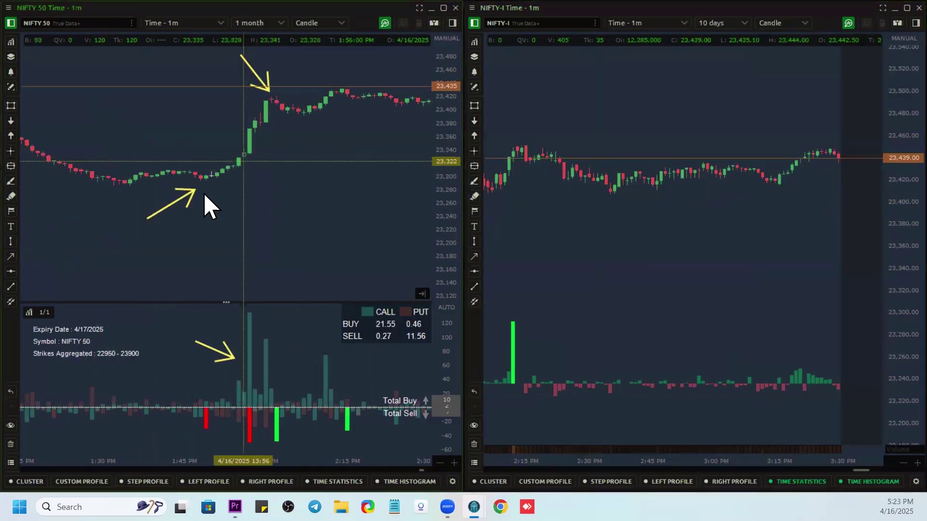
Step: Extend the NIFTY 50 rally arrow's head up toward the 13:56 candles and lengthen the tail of the arrow at the 10:20 AM drop
drag(195, 192, 240, 167)
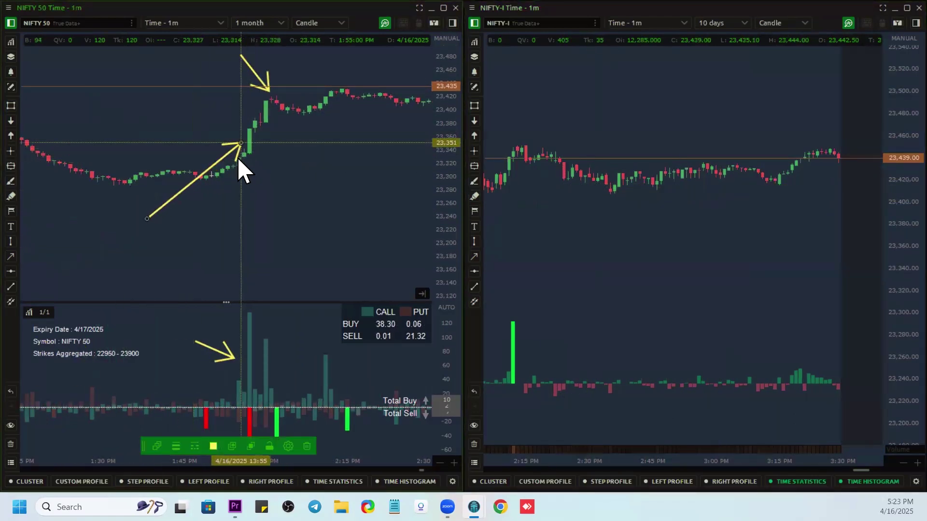
scroll(297, 234, up, 3)
scroll(296, 233, down, 5)
drag(151, 227, 318, 252)
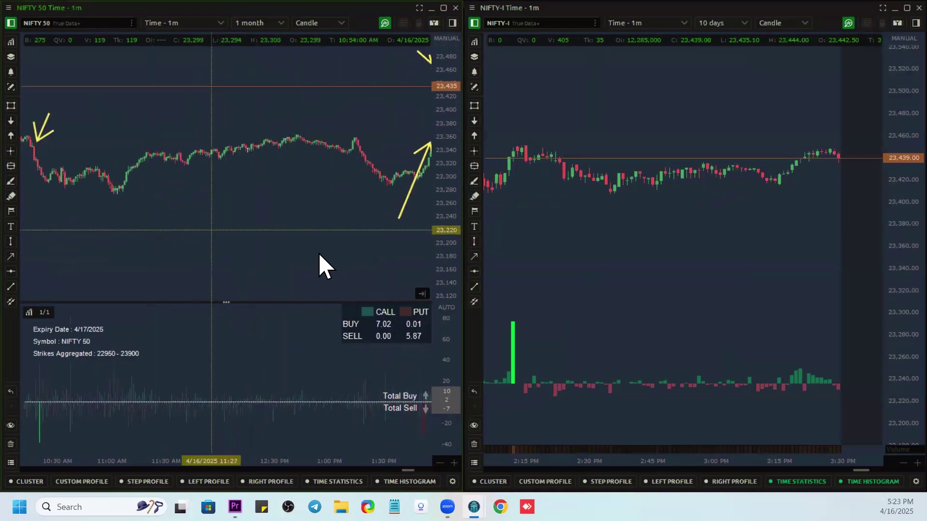
drag(205, 141, 253, 127)
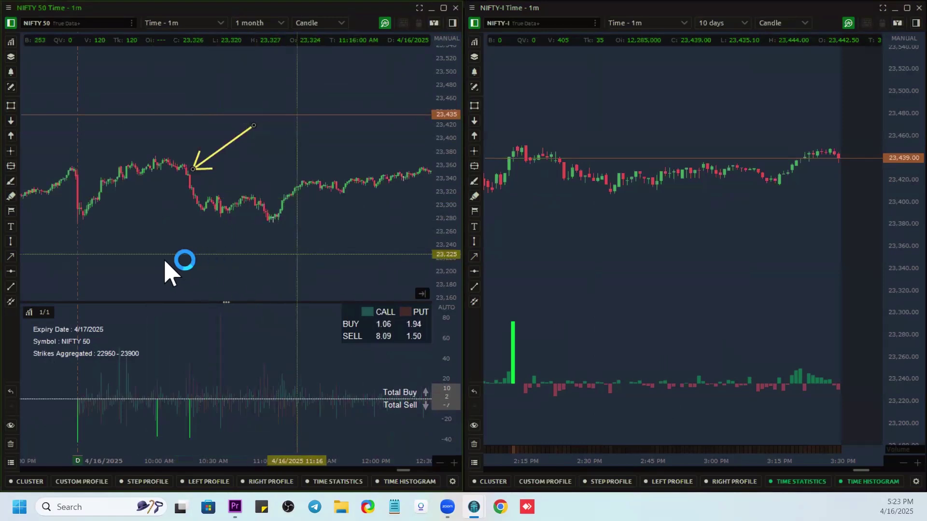
Step: Delete the yellow arrow pointing down at the top of the 14:00 rally on the NIFTY 50 chart
scroll(93, 186, down, 3)
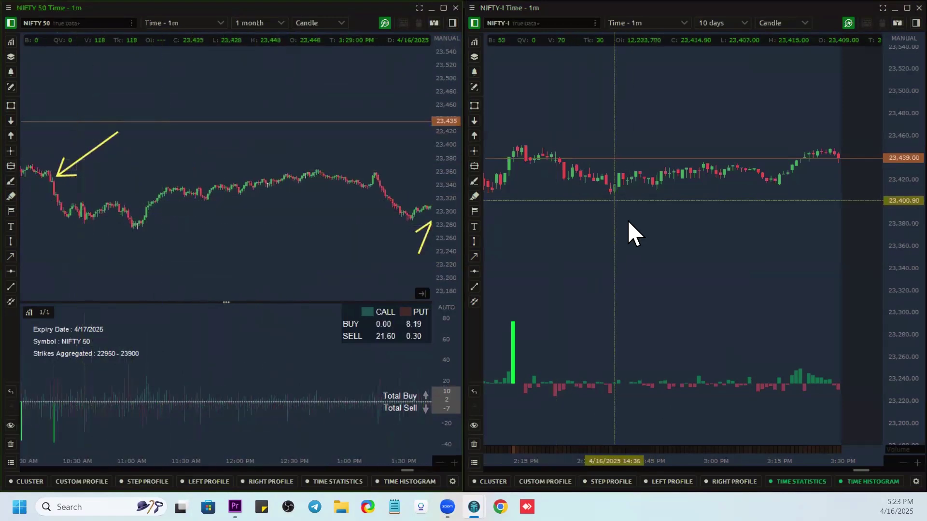
scroll(140, 236, down, 3)
drag(311, 251, 209, 245)
scroll(292, 245, down, 3)
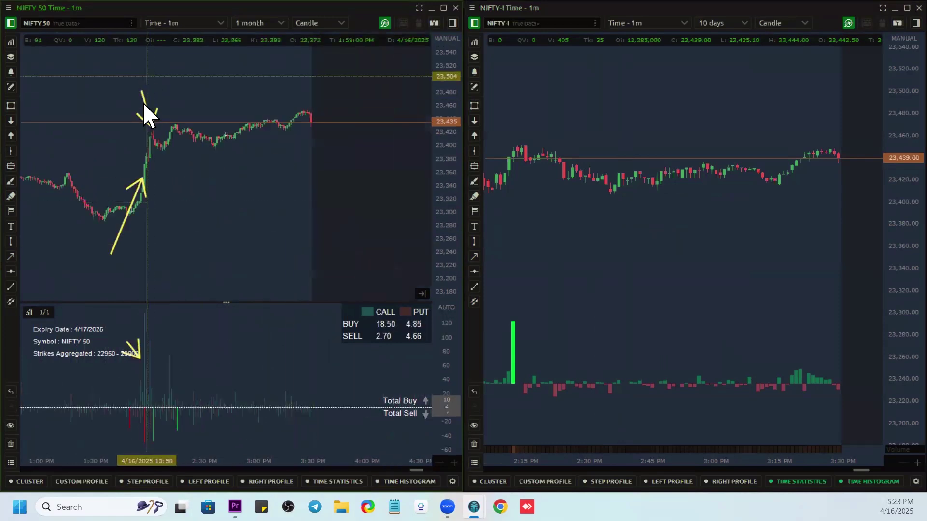
click(150, 120)
key(Delete)
Step: Compare the marked morning drop and afternoon rally on the NIFTY 50 chart with the NIFTY-I rally and its large delta bars around 14:00
drag(181, 162, 277, 156)
scroll(184, 169, up, 3)
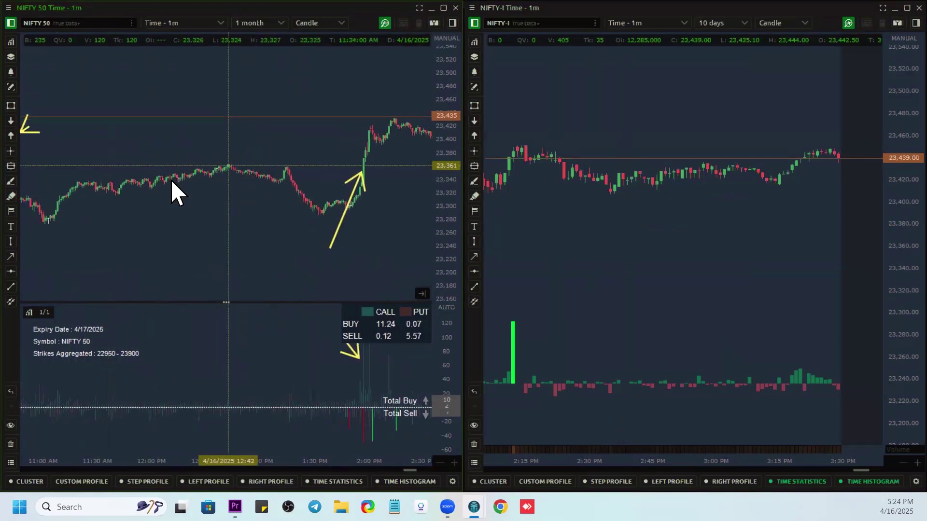
scroll(265, 187, up, 3)
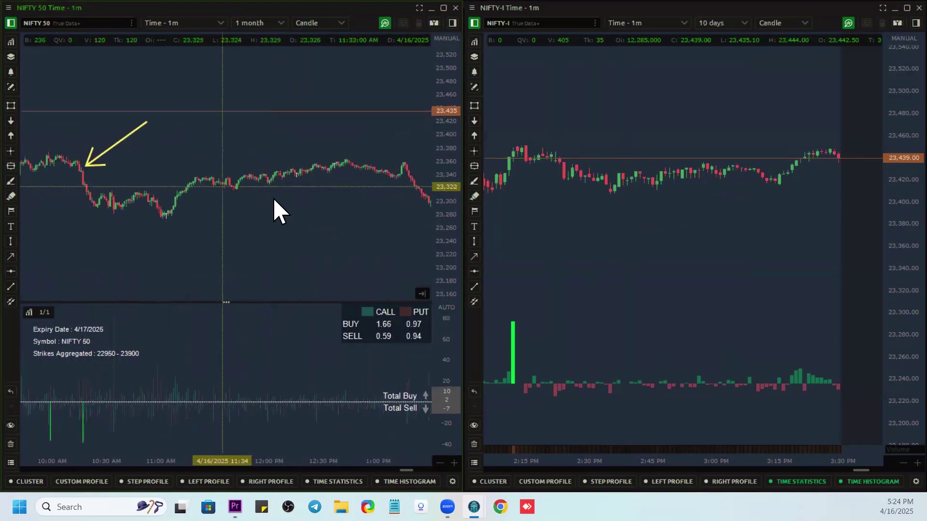
scroll(295, 198, up, 3)
scroll(212, 208, down, 3)
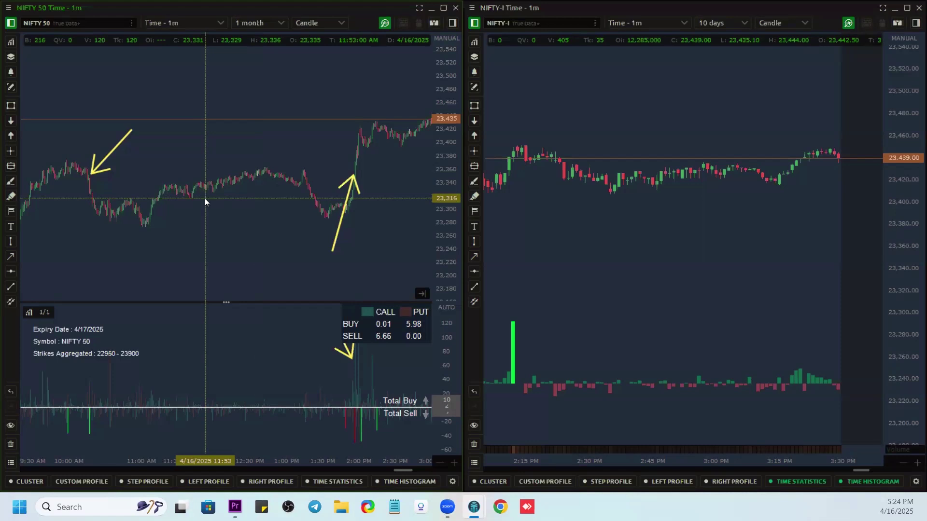
drag(610, 251, 704, 282)
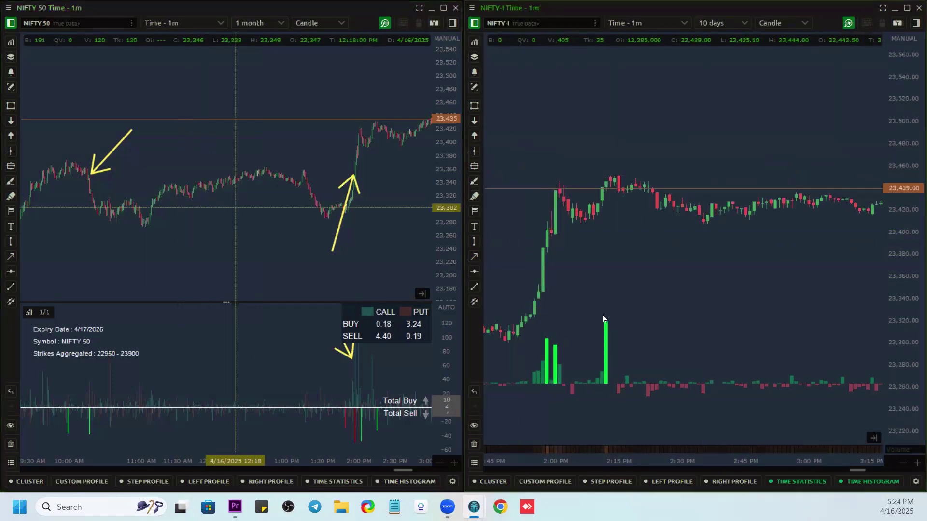
drag(597, 283, 718, 273)
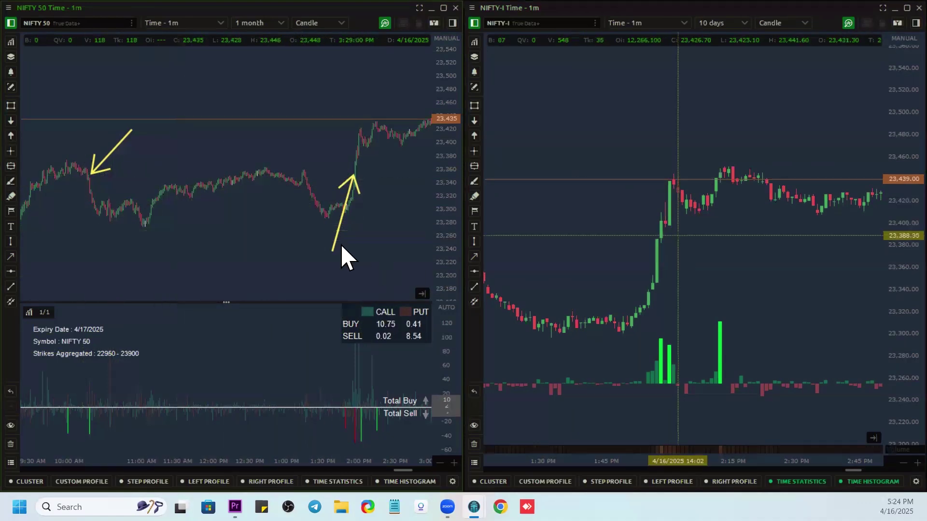
drag(187, 233, 268, 225)
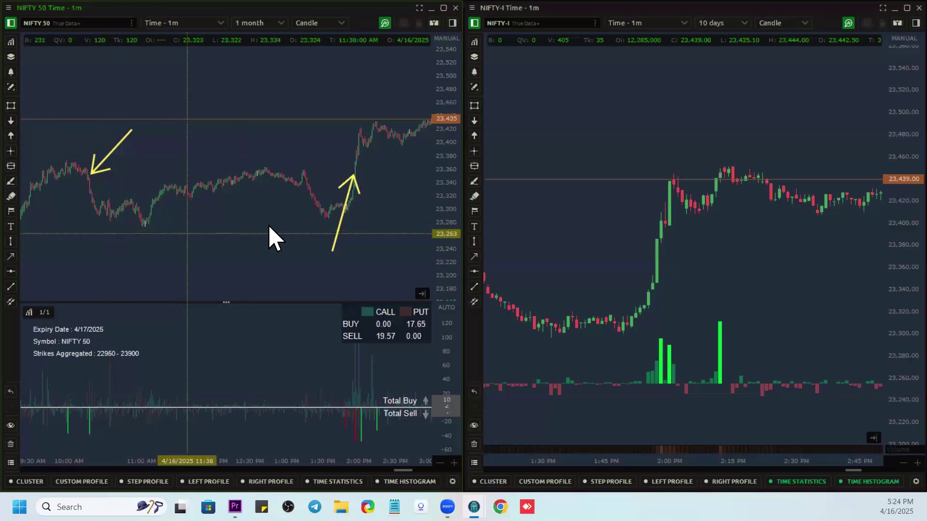
drag(187, 230, 56, 196)
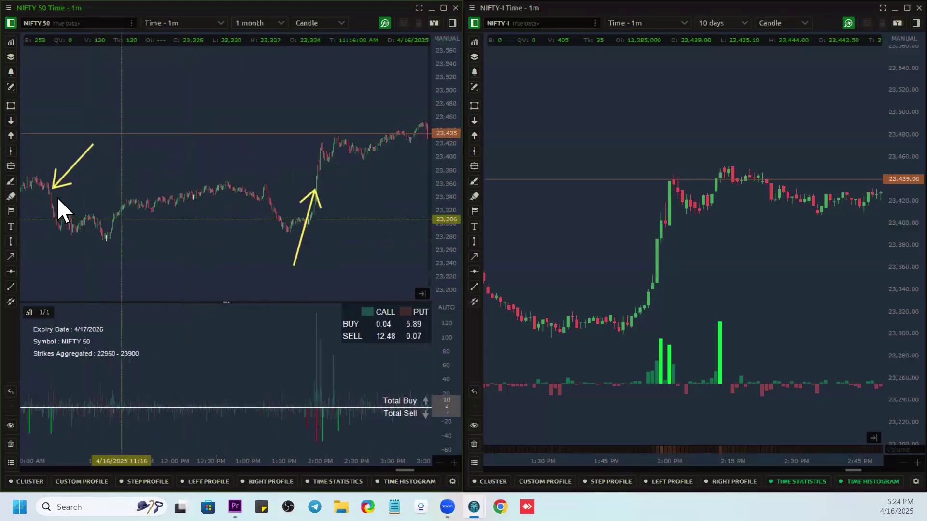